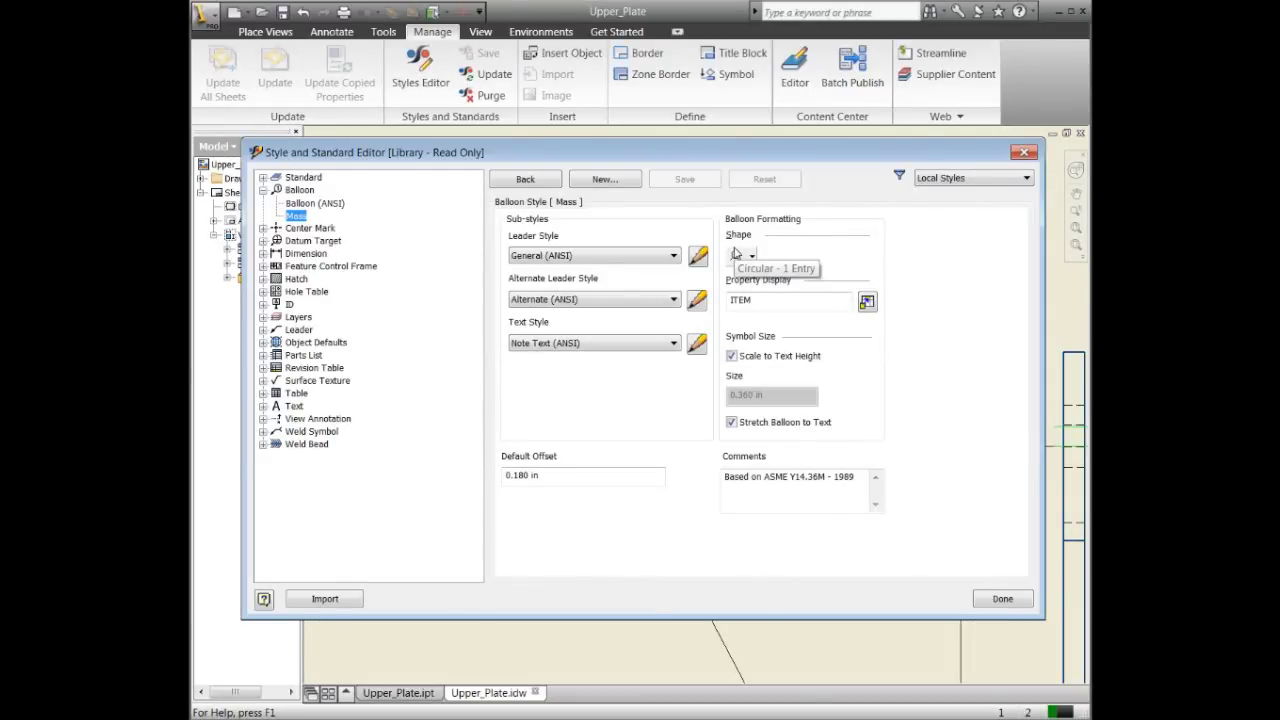
# In the Mass balloon style, replace the QTY and ITEM display properties with MASS
pyautogui.click(866, 301)
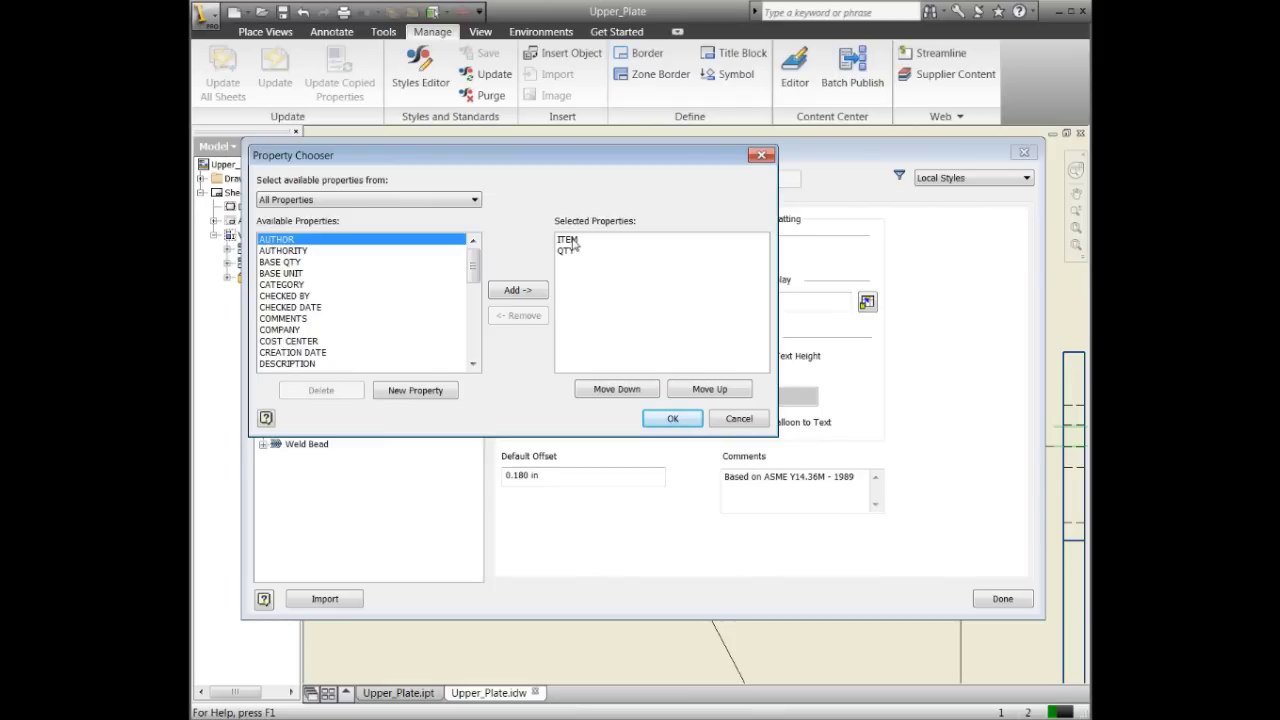
pyautogui.click(563, 252)
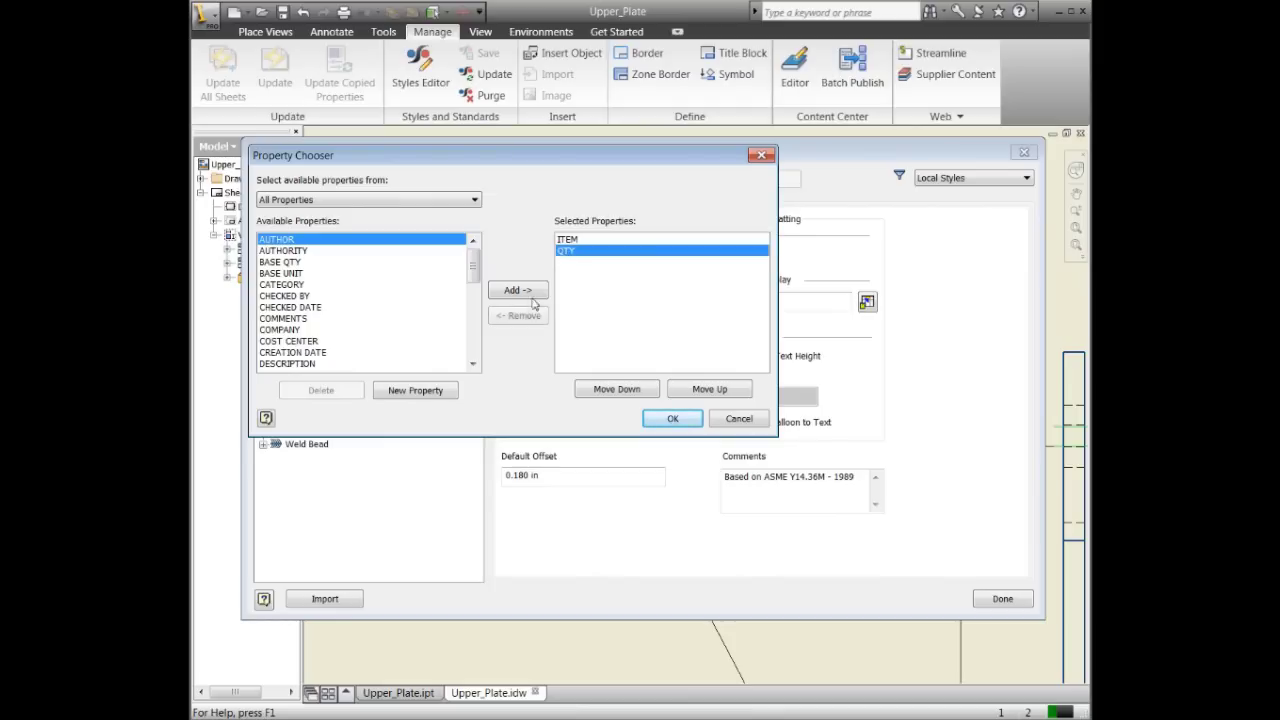
pyautogui.click(518, 318)
pyautogui.click(517, 318)
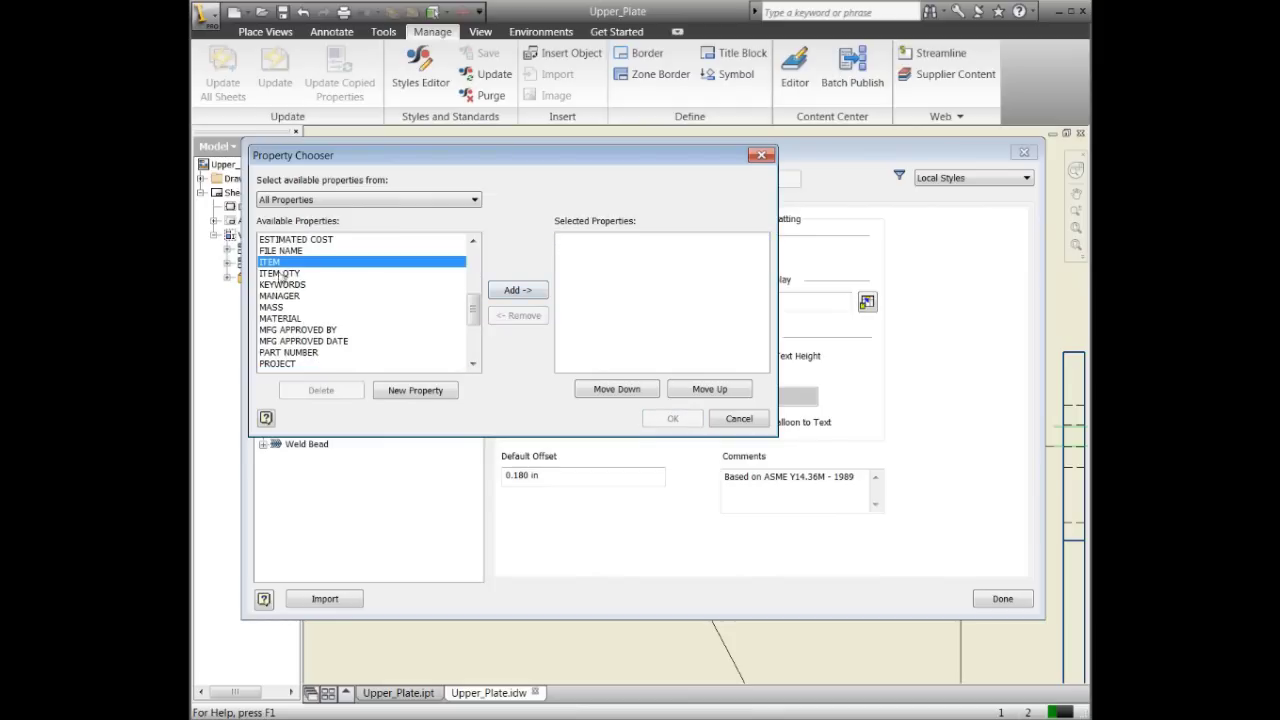
pyautogui.click(278, 307)
pyautogui.click(517, 290)
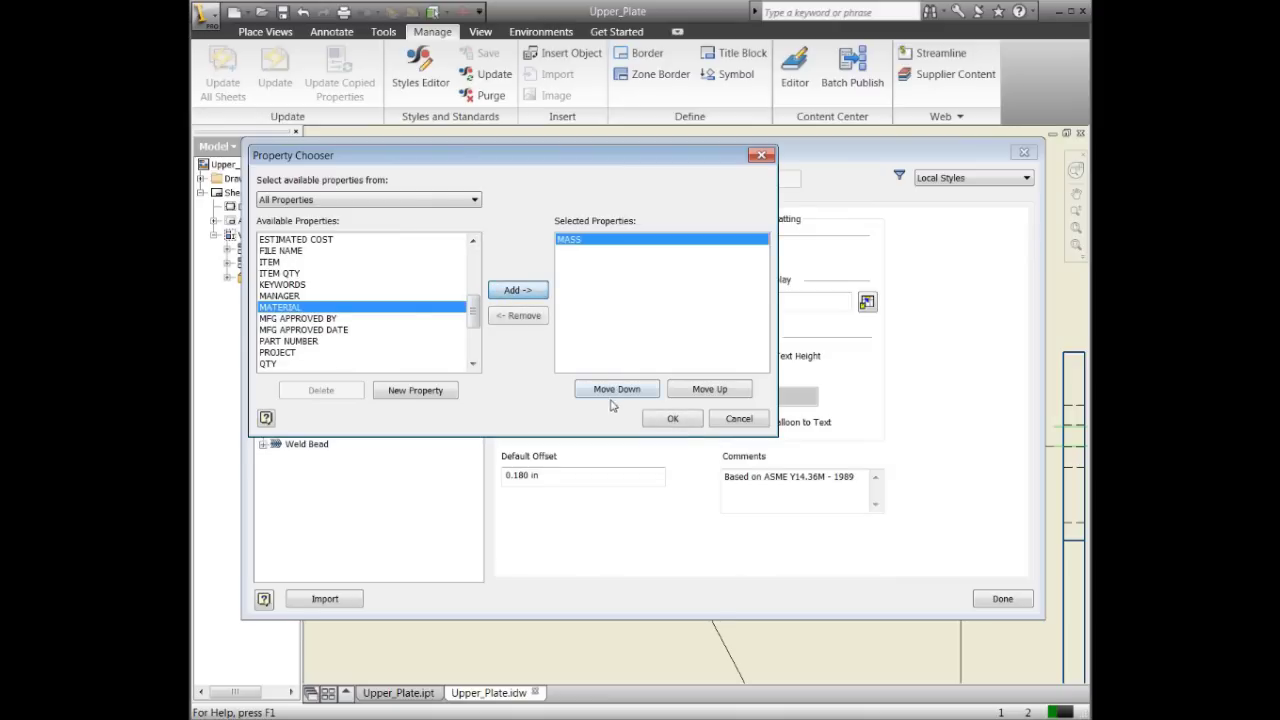
pyautogui.click(664, 420)
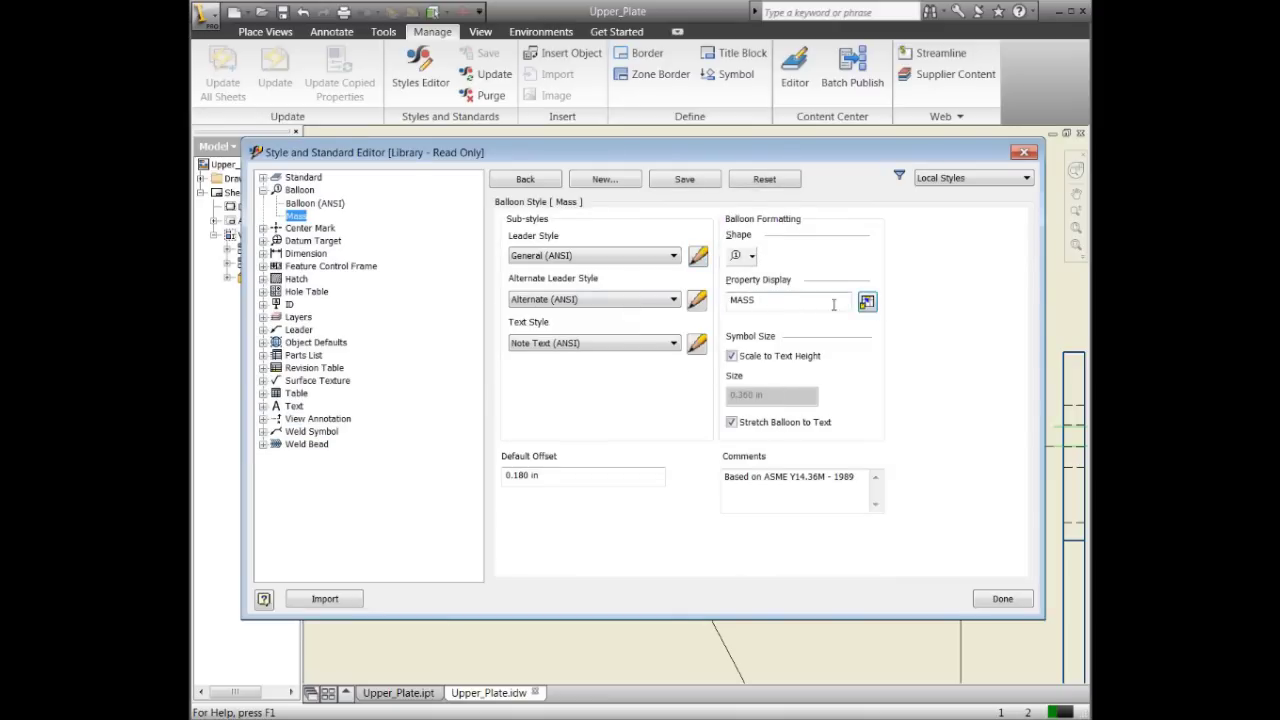
pyautogui.click(865, 302)
pyautogui.moveTo(474, 252)
pyautogui.mouseDown()
pyautogui.moveTo(482, 340)
pyautogui.moveTo(487, 258)
pyautogui.mouseUp()
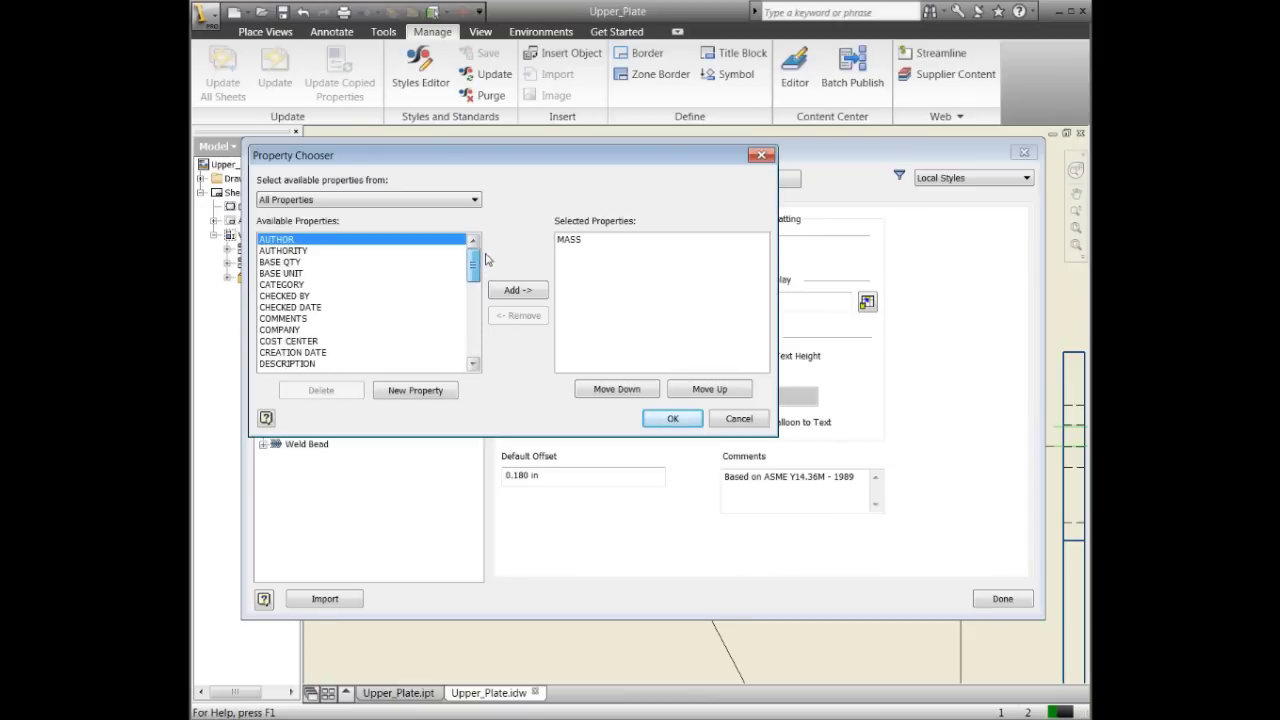
pyautogui.click(461, 204)
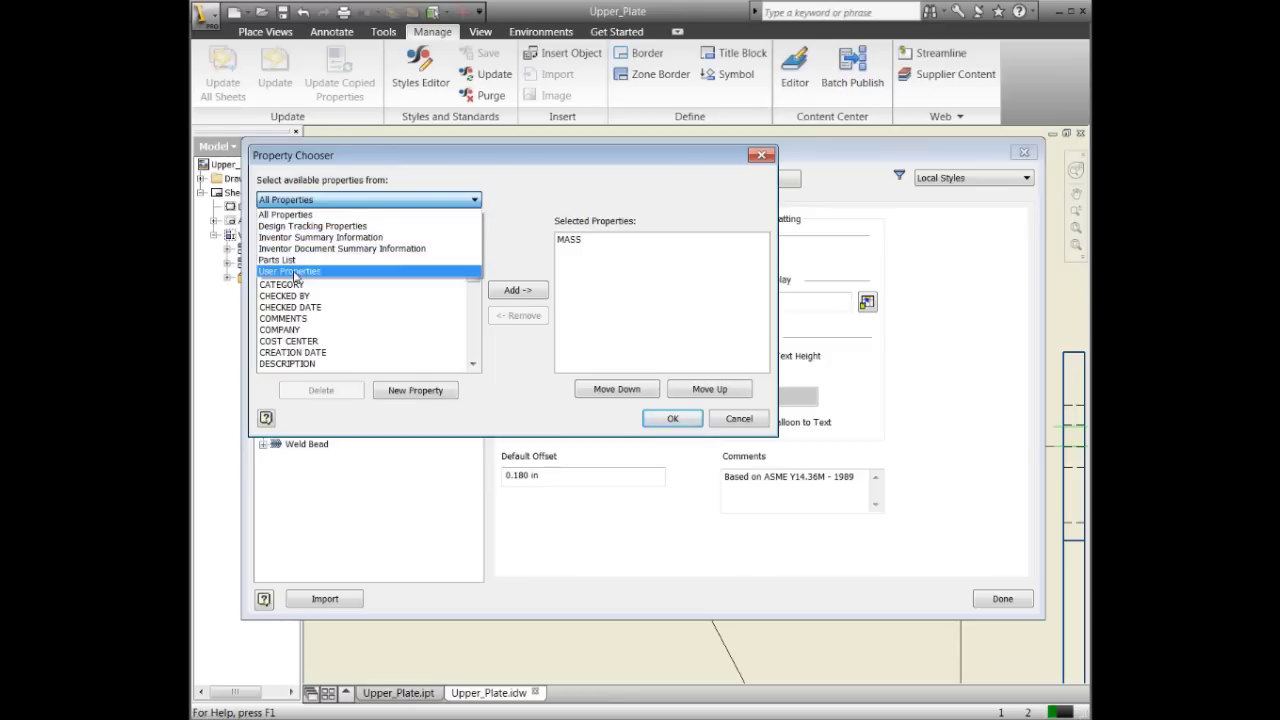
pyautogui.click(415, 214)
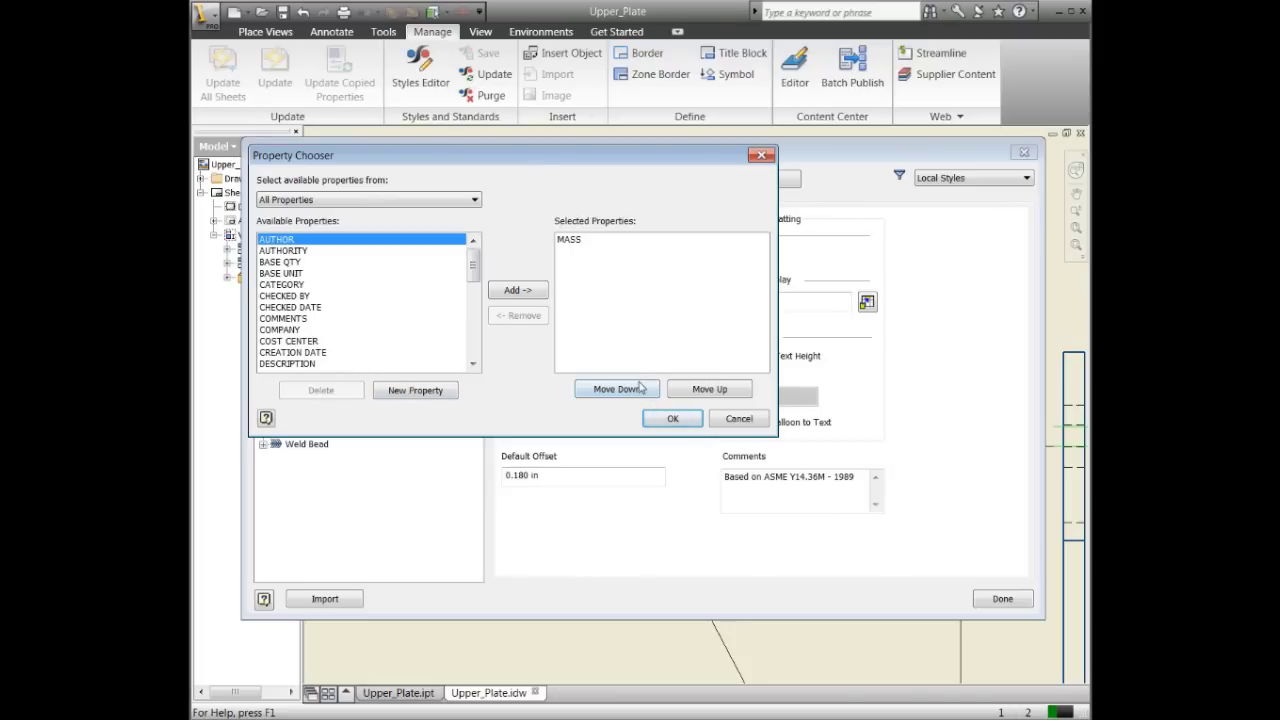
pyautogui.click(672, 418)
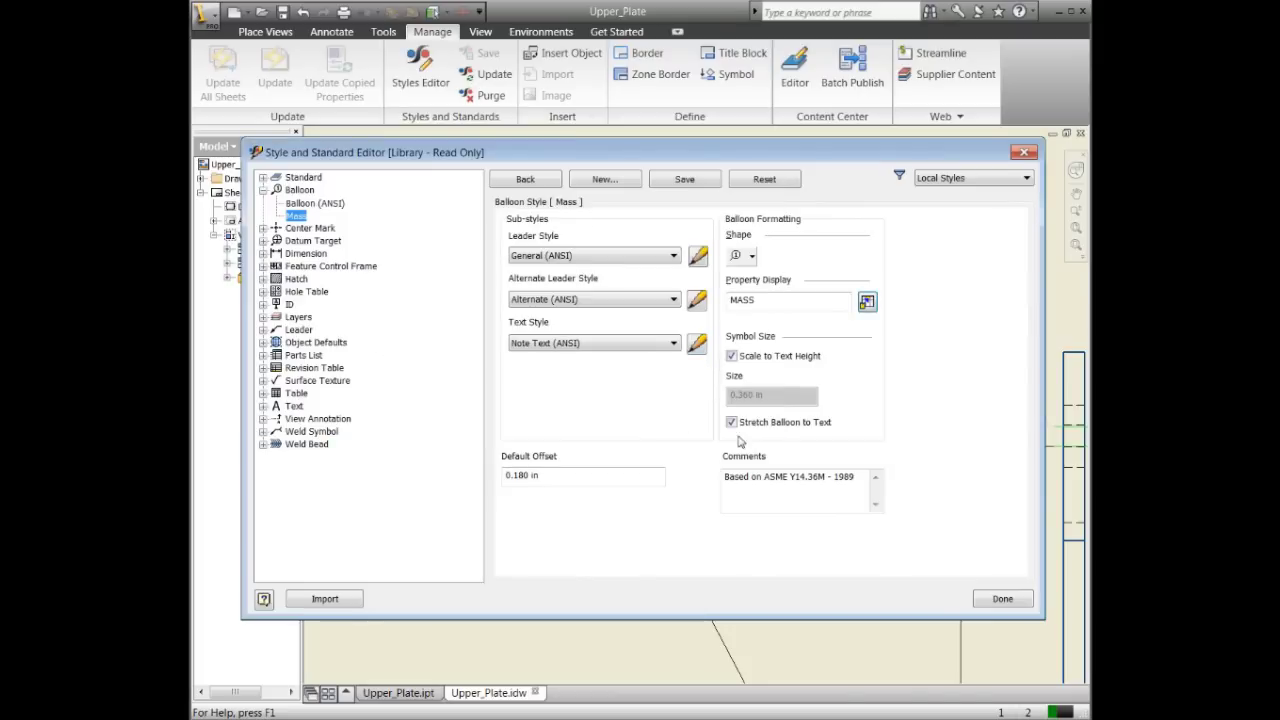
# Save the style edits and switch the drawing's balloon to the Mass style so it reads 0.10 kg
pyautogui.click(1001, 600)
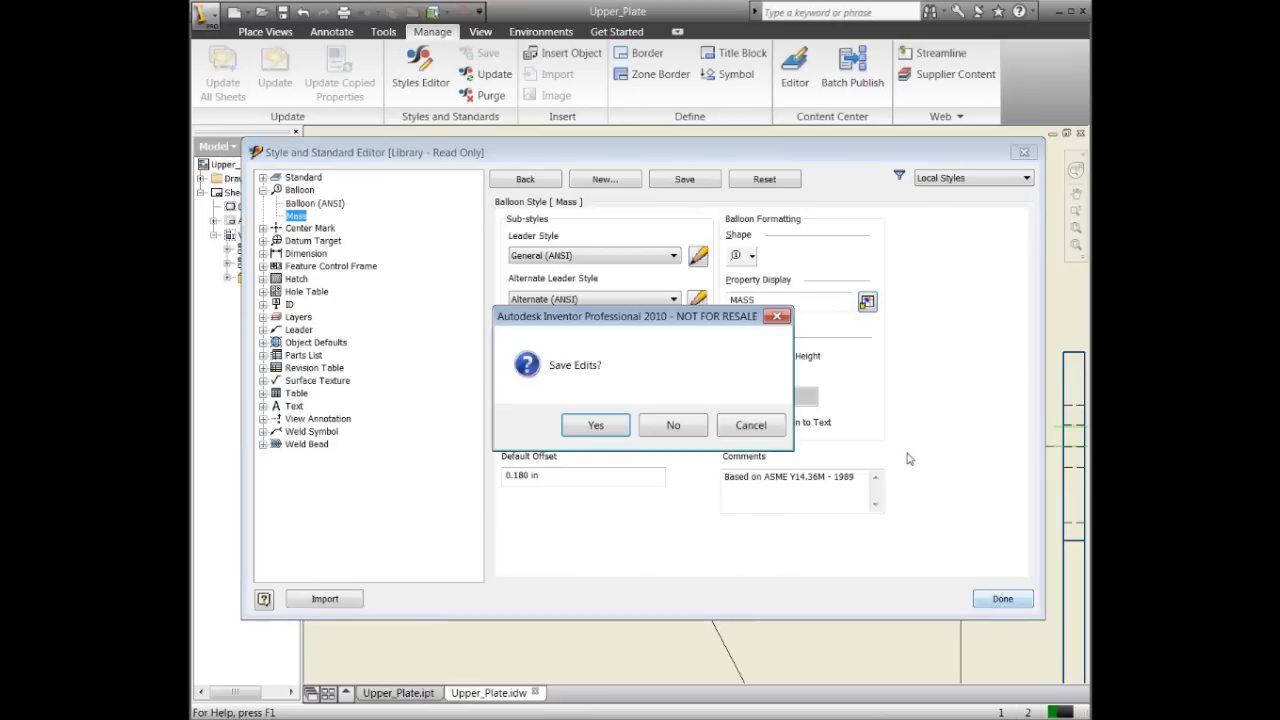
pyautogui.click(598, 428)
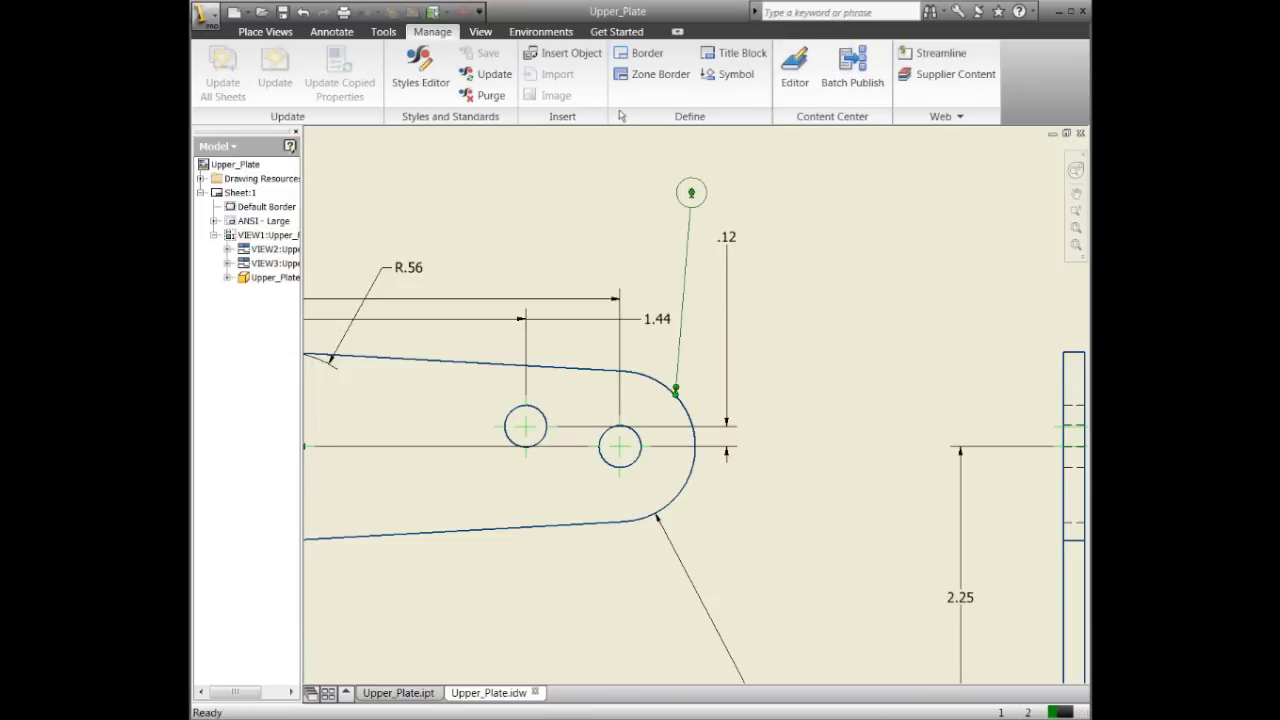
pyautogui.click(331, 31)
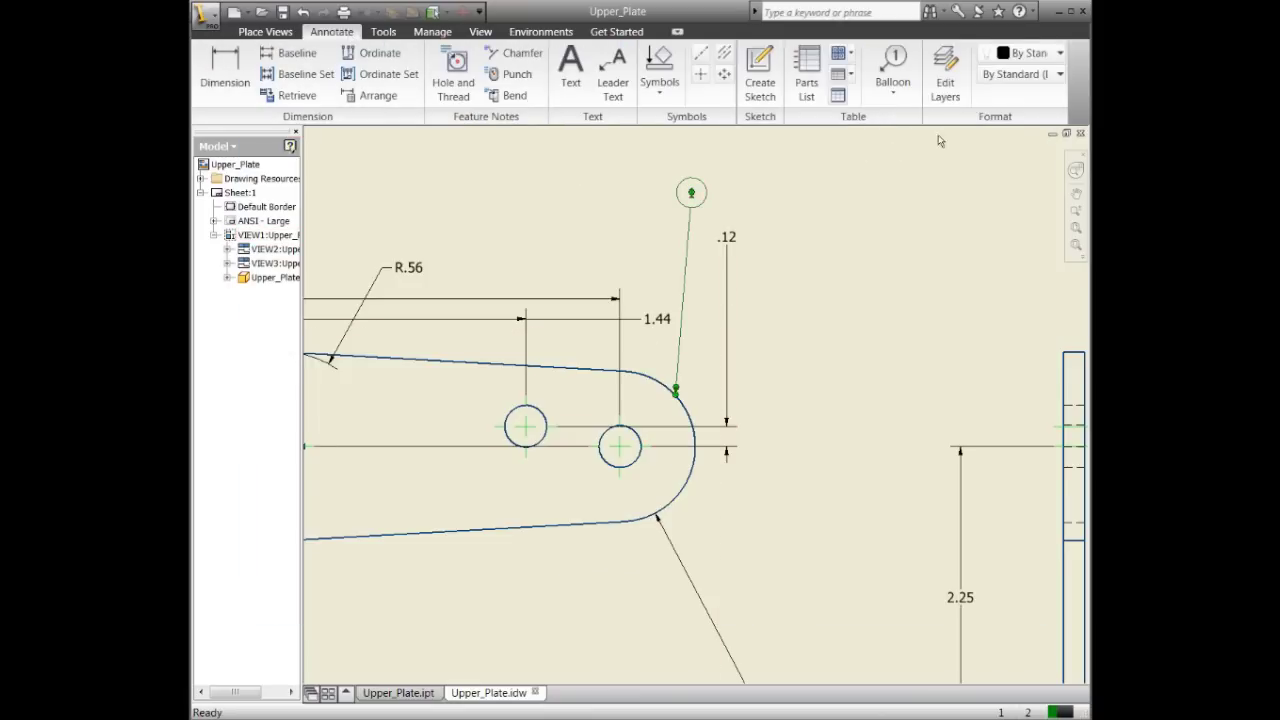
pyautogui.click(1030, 74)
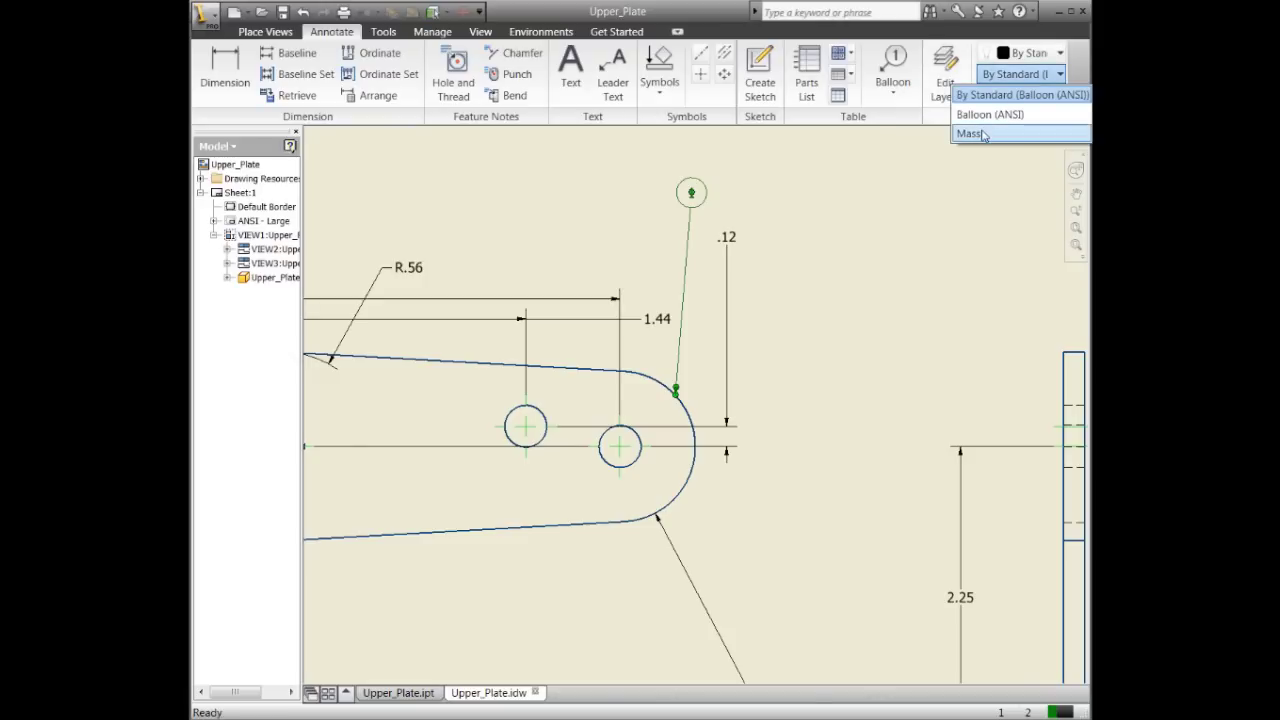
pyautogui.click(970, 134)
pyautogui.click(767, 227)
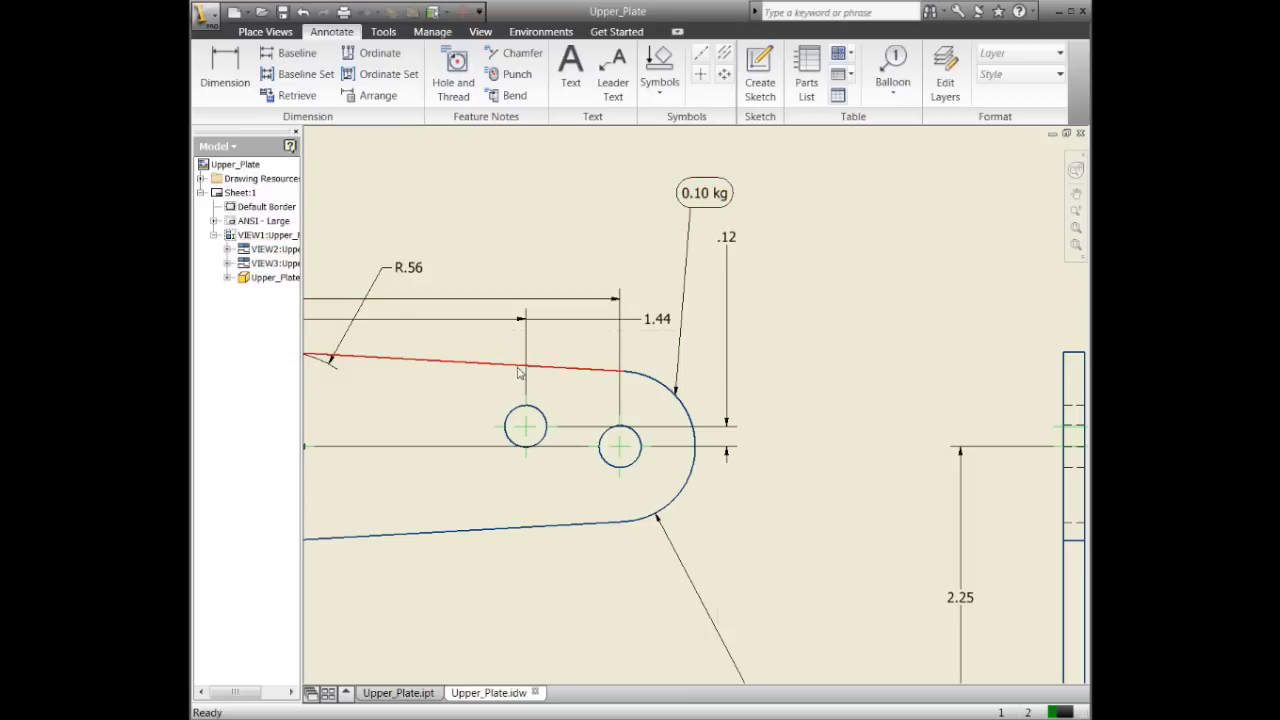
# Zoom out and pan to show the full Upper_Plate view and title block with the Place Views tools
pyautogui.scroll(-3, 640, 338)
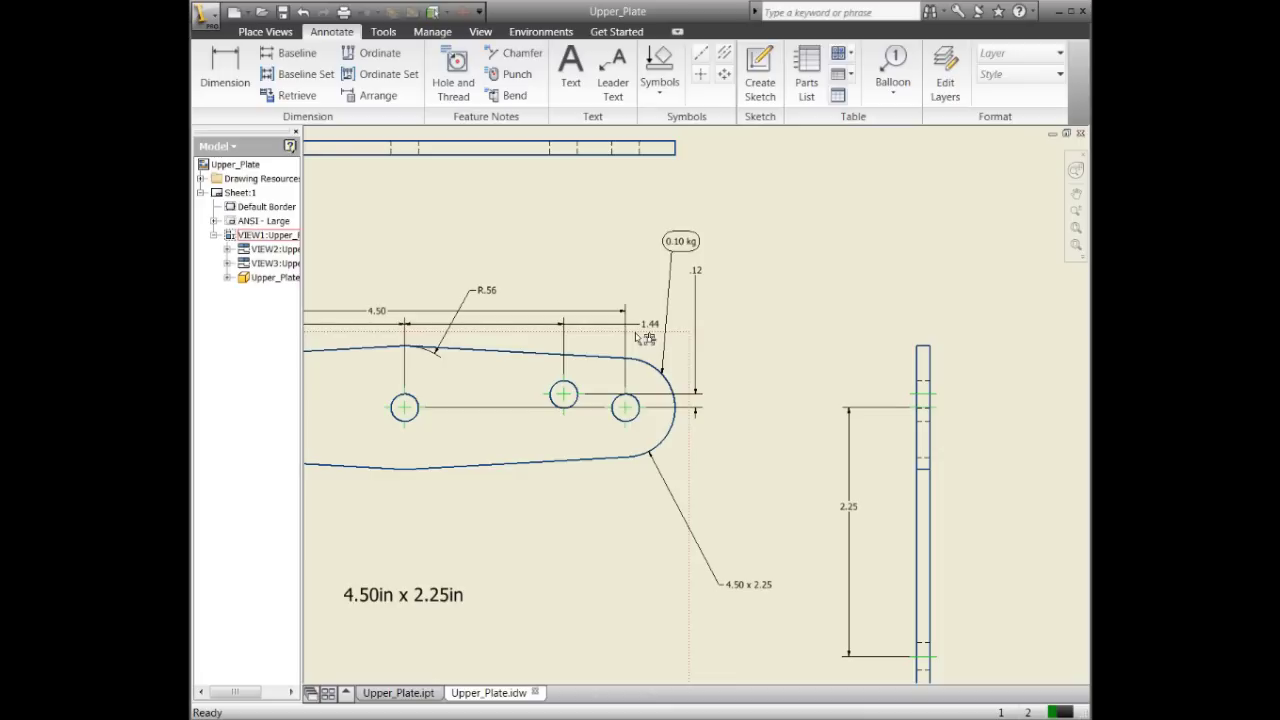
pyautogui.scroll(-3, 645, 338)
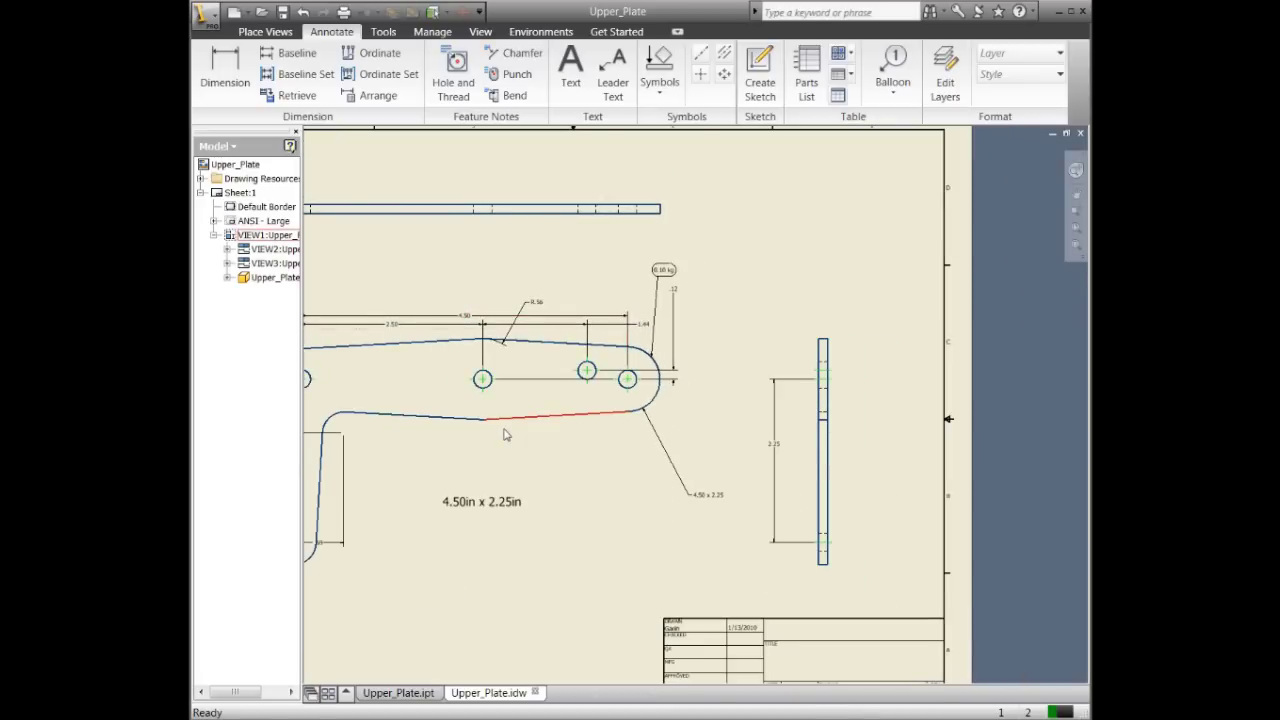
pyautogui.moveTo(501, 449); pyautogui.dragTo(569, 432, button='middle')
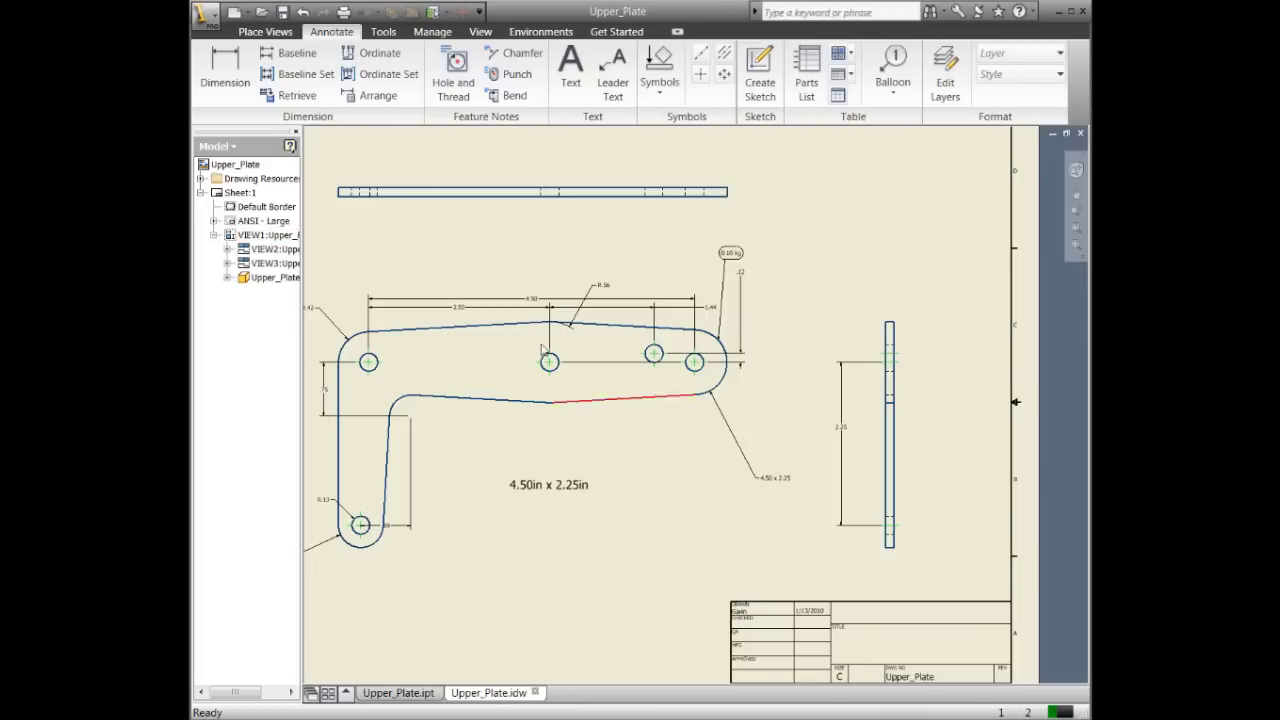
pyautogui.click(265, 31)
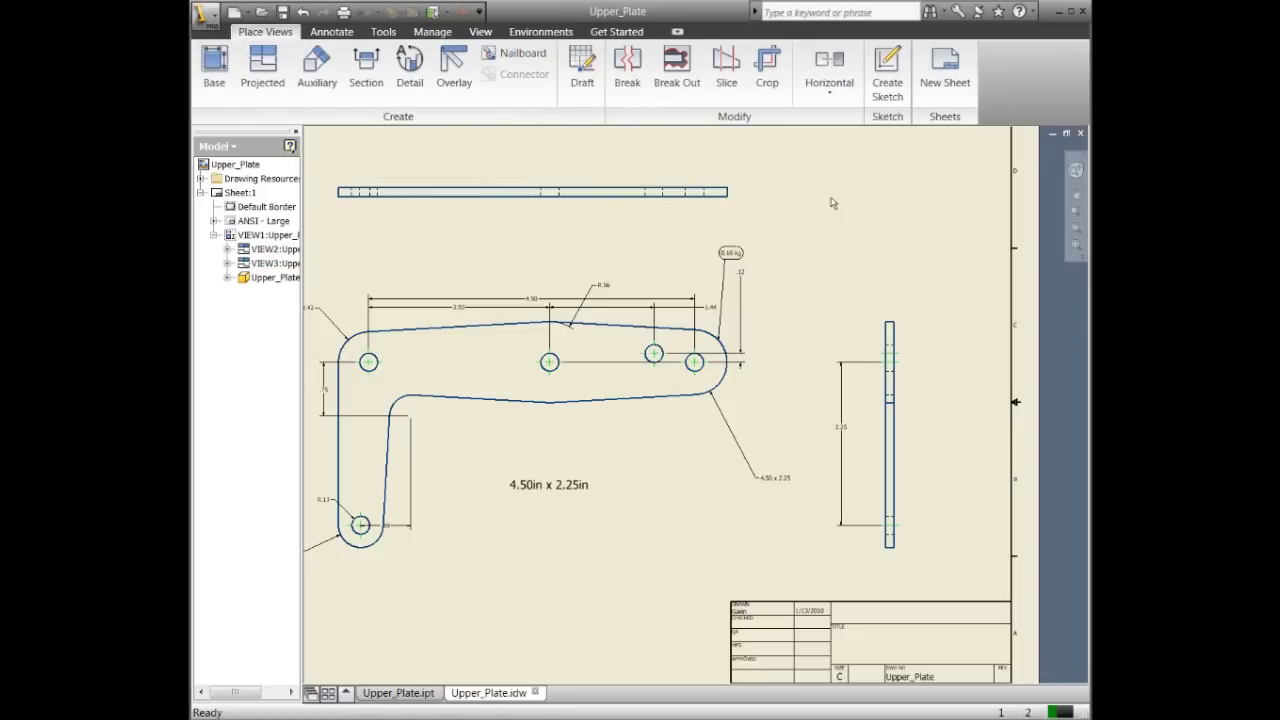
# Start a drawing sketch and add the text ACME at 0.240 in size
pyautogui.click(887, 72)
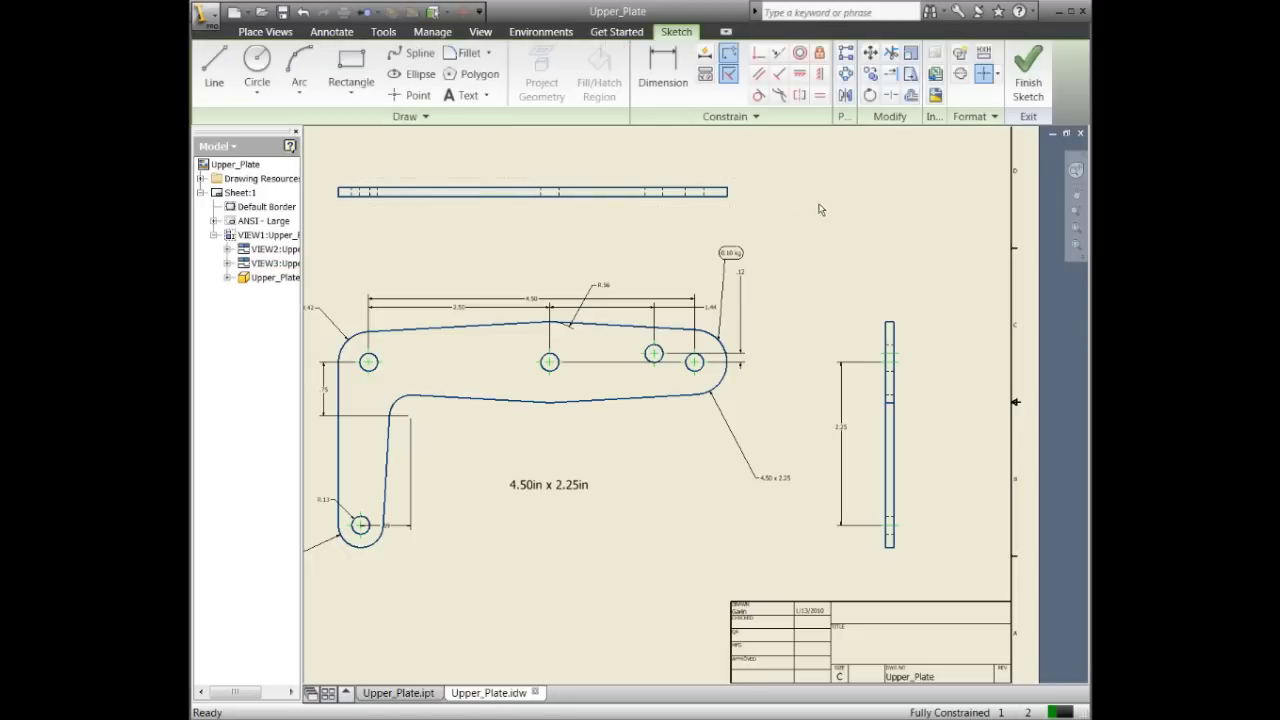
pyautogui.click(257, 62)
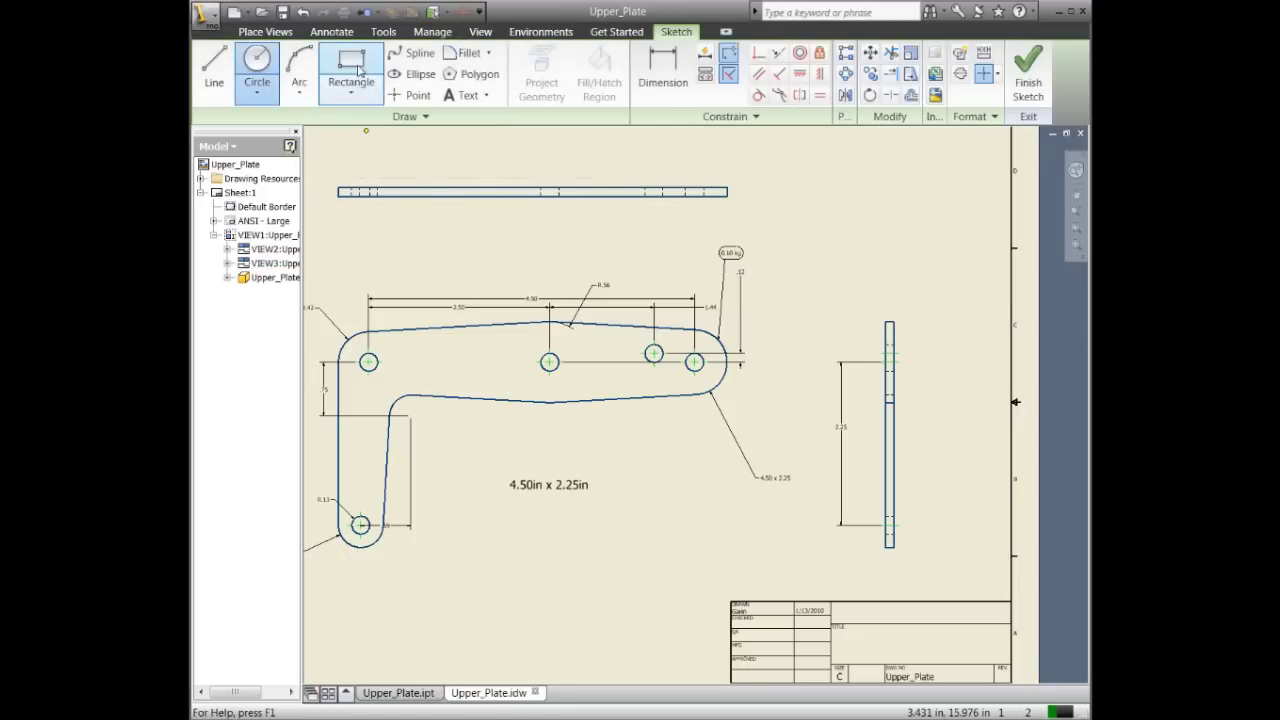
pyautogui.click(358, 66)
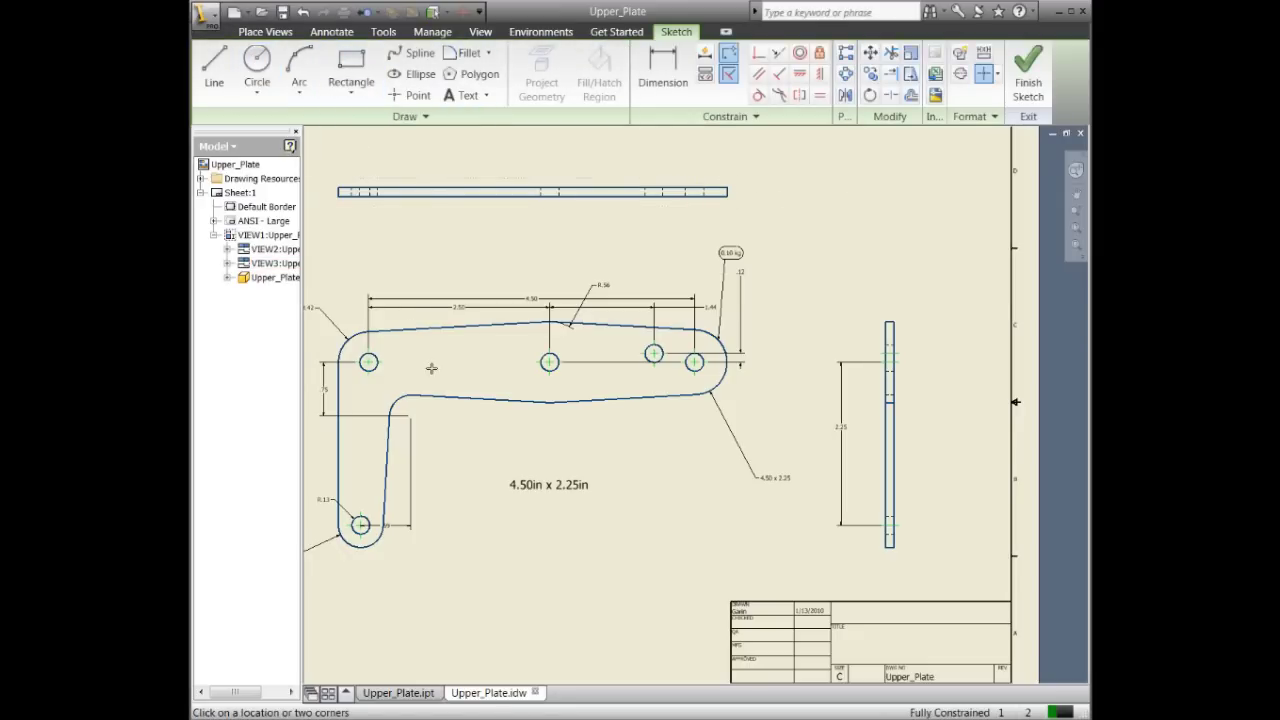
pyautogui.moveTo(431, 368); pyautogui.dragTo(459, 356)
pyautogui.write('ACME')
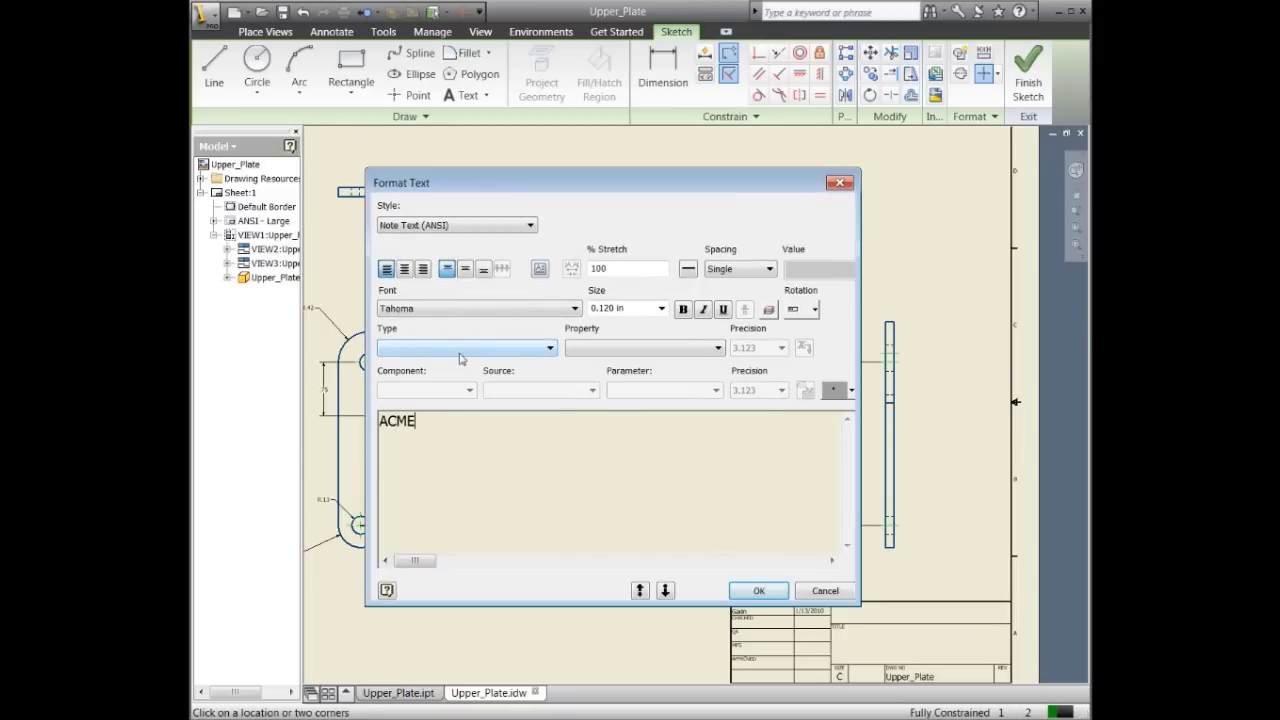
pyautogui.hotkey('ctrl', 'a')
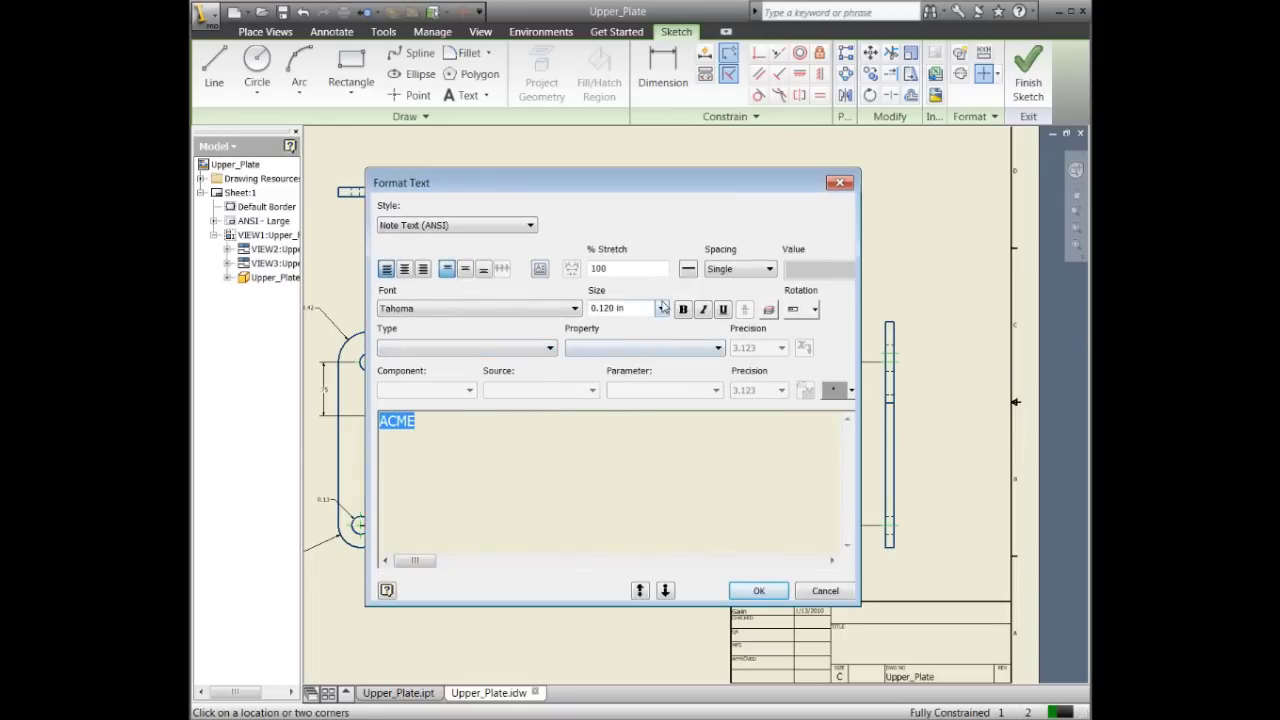
pyautogui.click(661, 308)
pyautogui.click(617, 357)
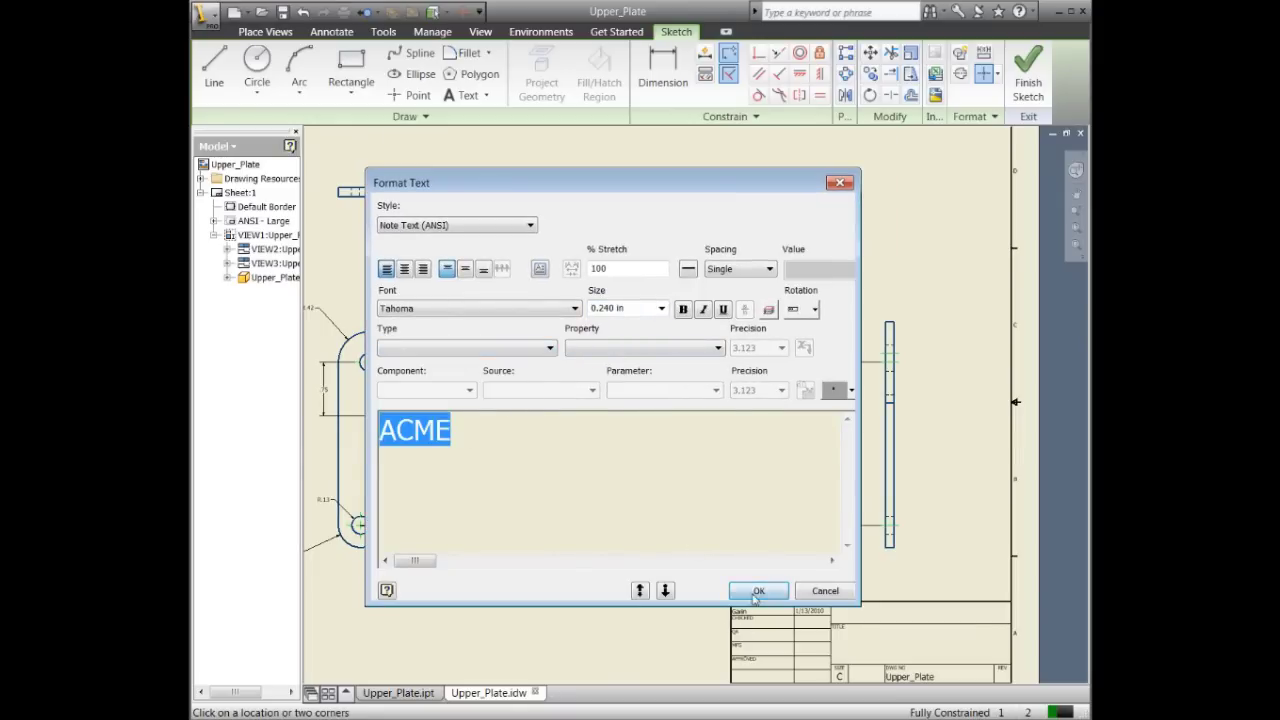
pyautogui.click(758, 590)
# Move the ACME text up and left onto the plate's upper arm, then finish the sketch
pyautogui.click(451, 374)
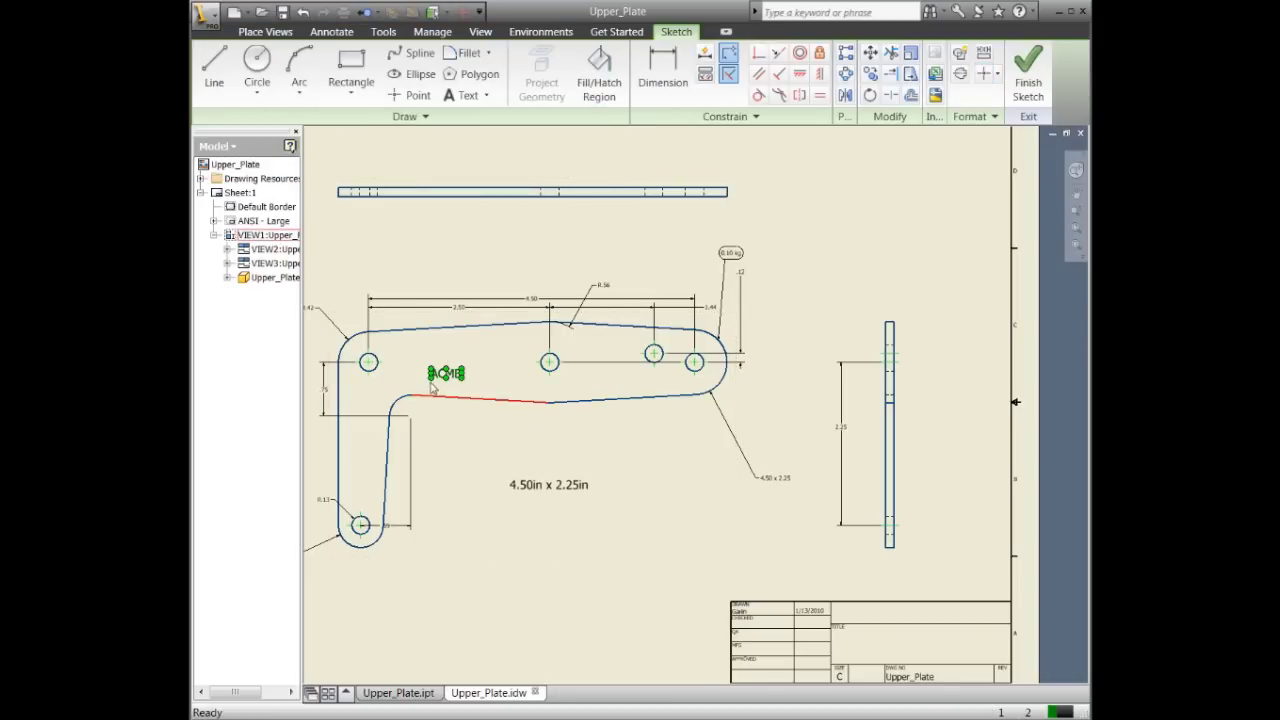
pyautogui.scroll(3, 436, 384)
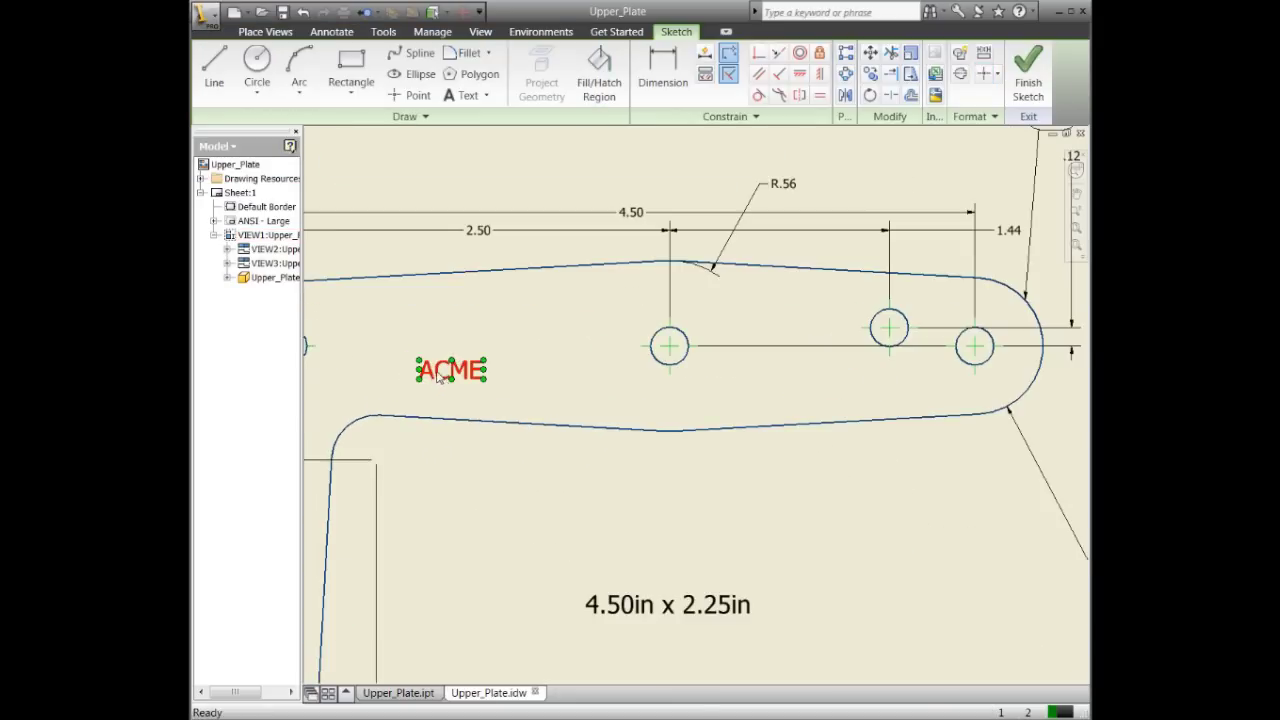
pyautogui.scroll(-2, 390, 332)
pyautogui.moveTo(441, 370); pyautogui.dragTo(392, 332)
pyautogui.scroll(-3, 503, 402)
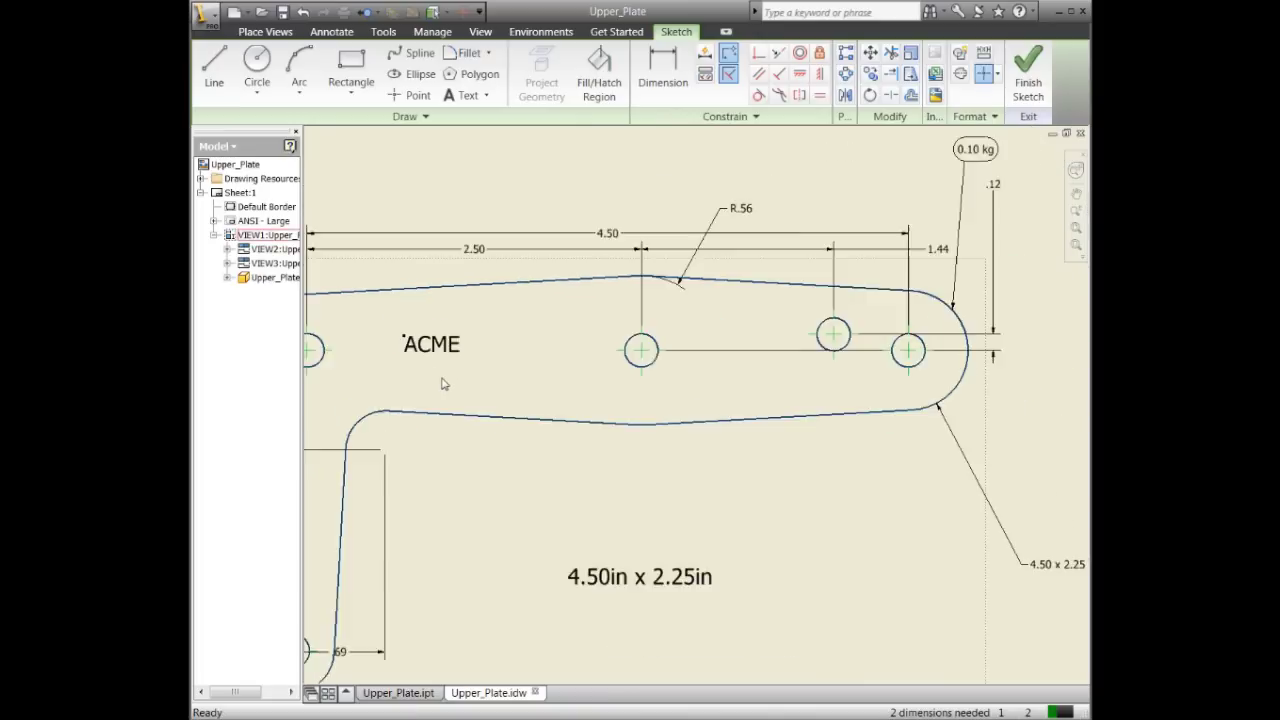
pyautogui.scroll(-1, 503, 402)
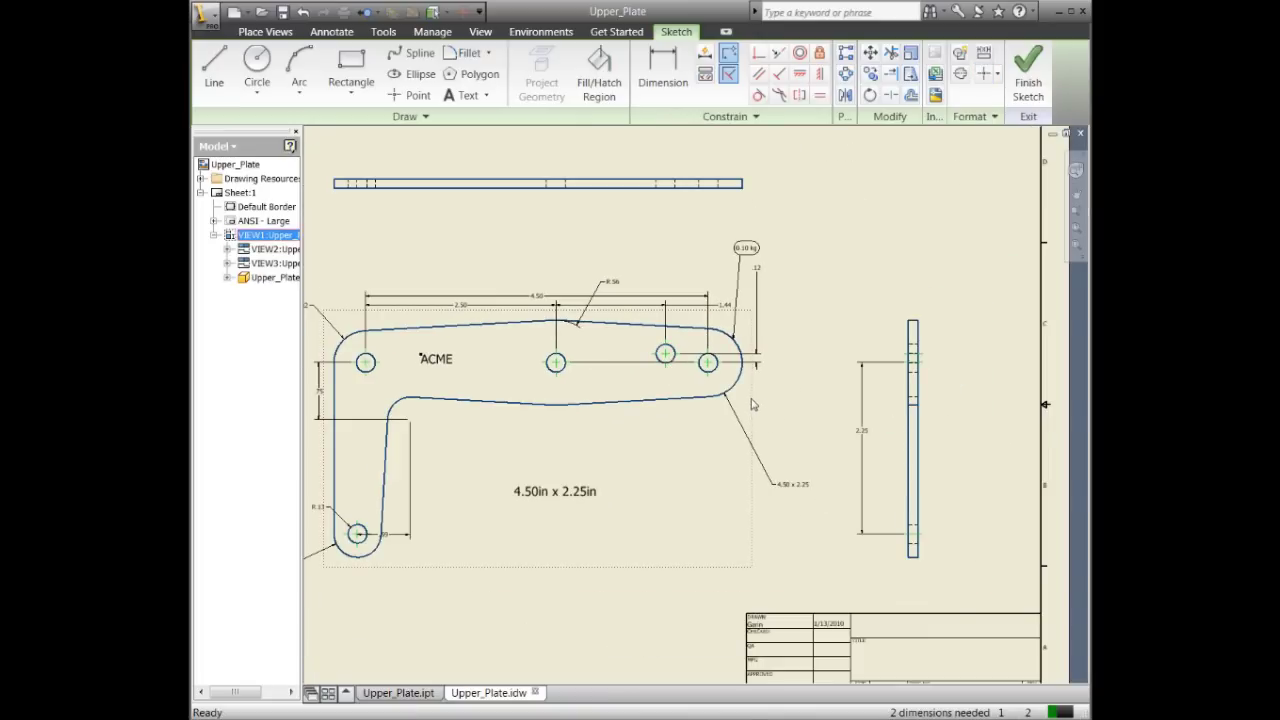
pyautogui.click(1028, 72)
# Drag the ACME sketch and VIEW1 to test association, then delete the ACME sketch
pyautogui.moveTo(430, 358); pyautogui.dragTo(441, 364)
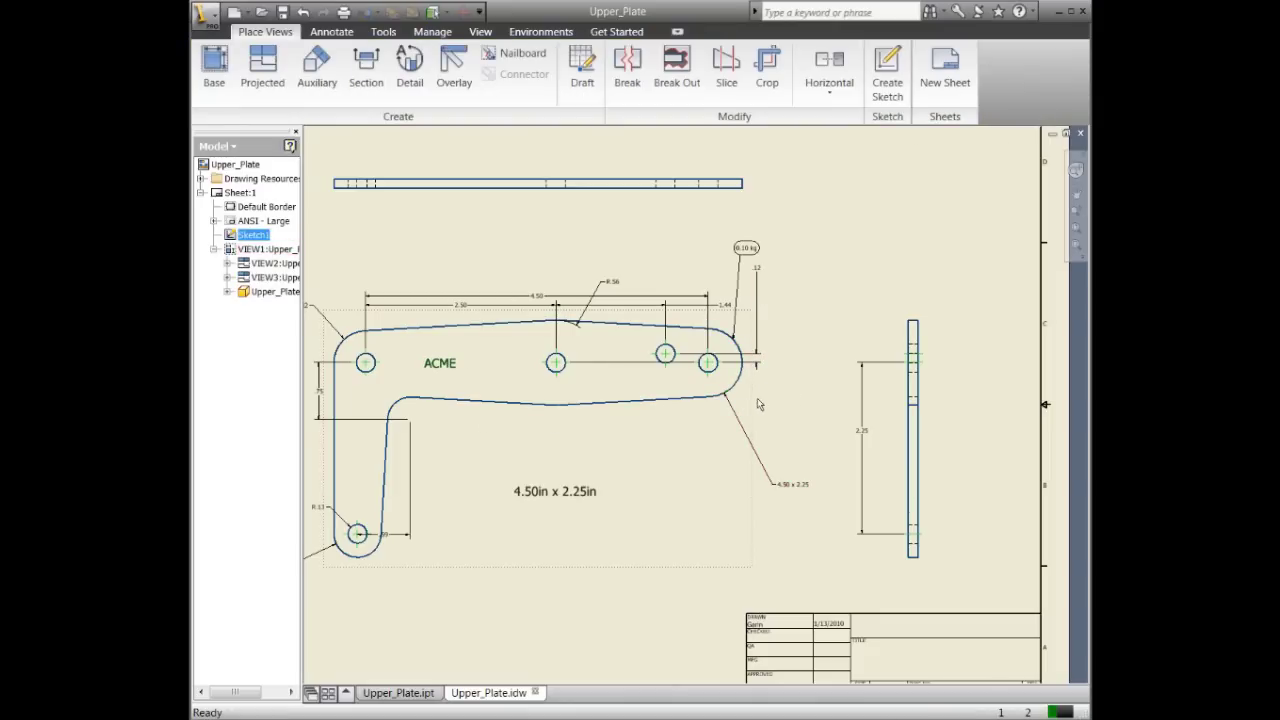
pyautogui.moveTo(758, 404)
pyautogui.mouseDown()
pyautogui.moveTo(833, 397)
pyautogui.moveTo(629, 386)
pyautogui.moveTo(663, 406)
pyautogui.moveTo(810, 413)
pyautogui.moveTo(758, 410)
pyautogui.moveTo(768, 404)
pyautogui.mouseUp()
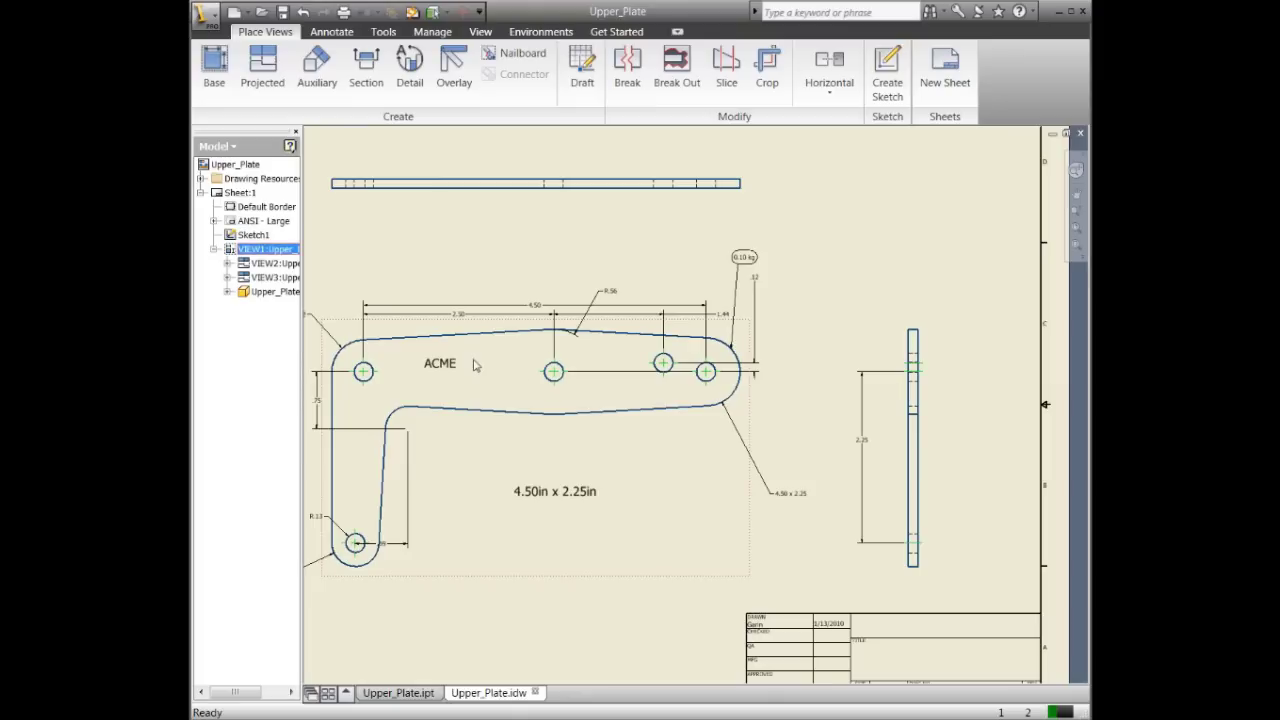
pyautogui.click(439, 363)
pyautogui.press('Delete')
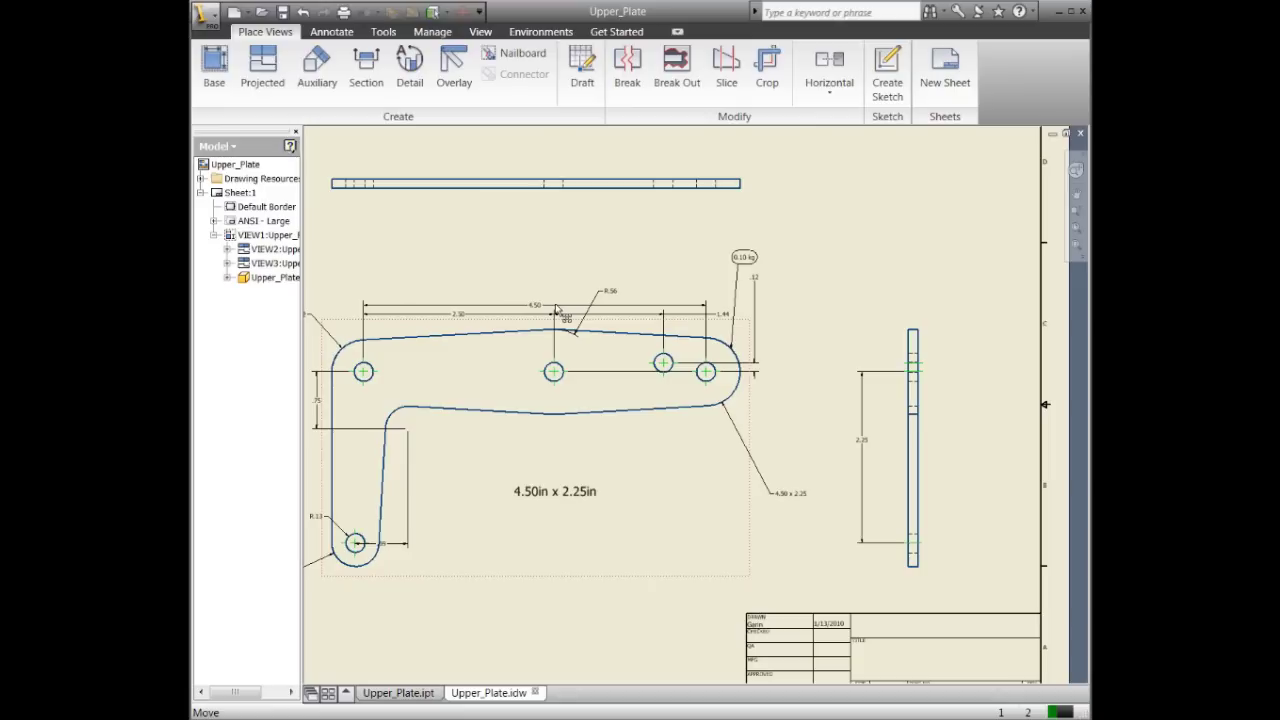
# Create a new sketch on the plate's VIEW1 and start the Text tool
pyautogui.click(472, 350)
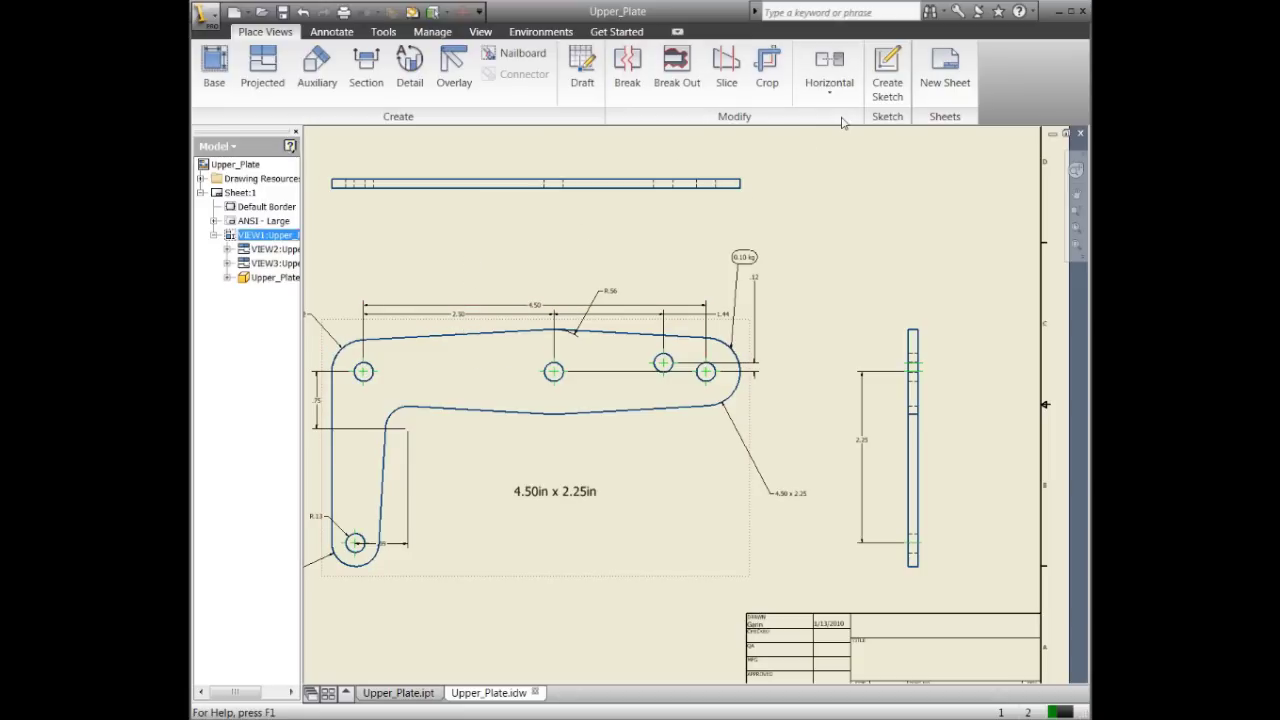
pyautogui.click(887, 72)
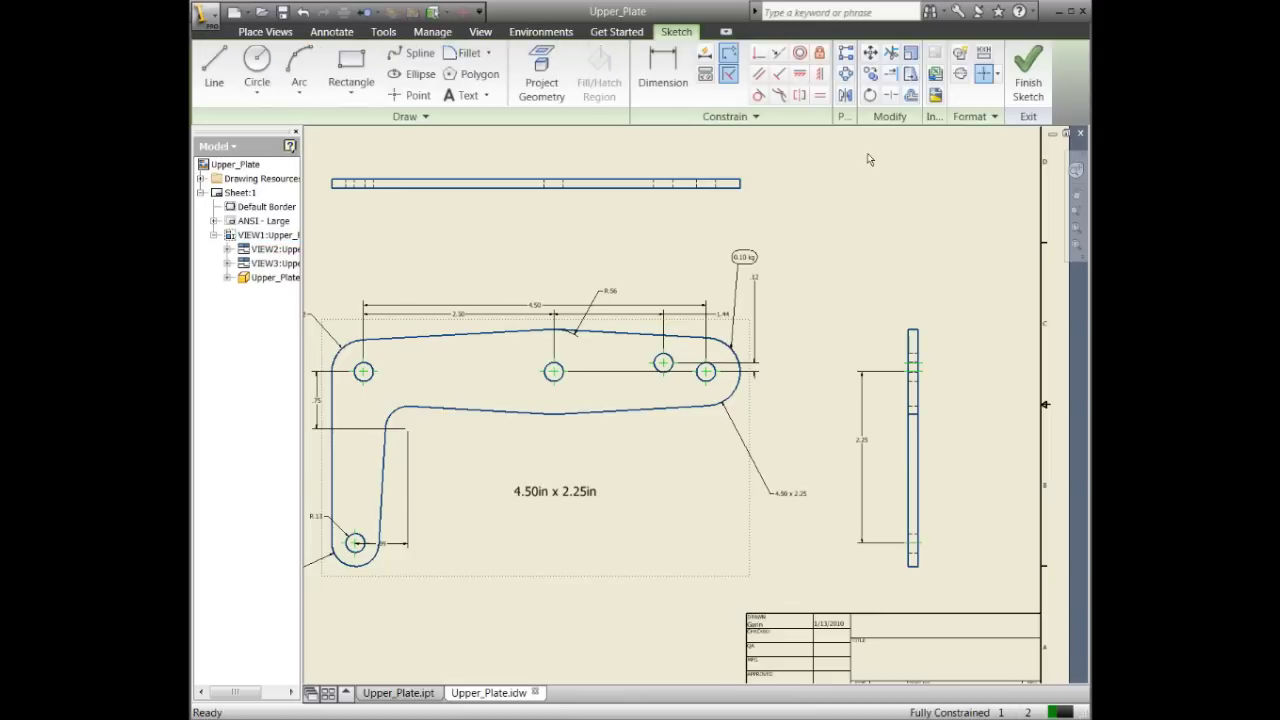
pyautogui.click(453, 100)
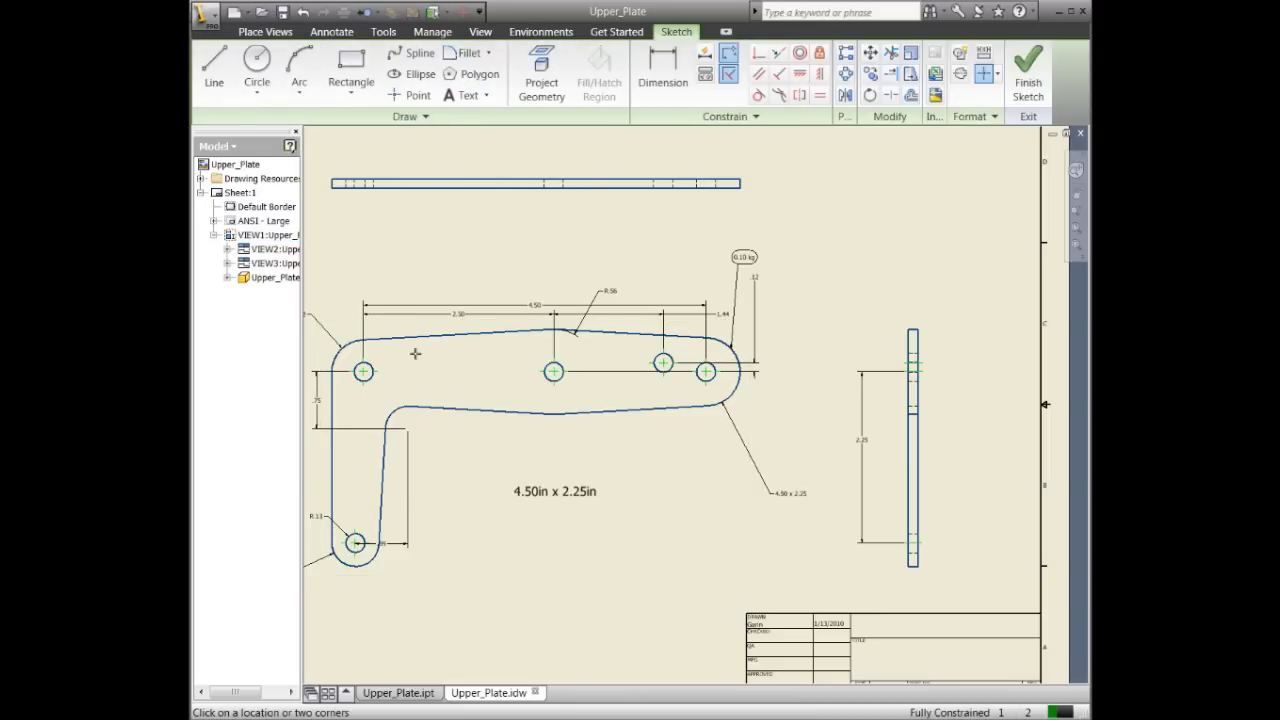
# Place the word ACME near the plate's leftmost hole and set its size to 0.240 in
pyautogui.click(452, 358)
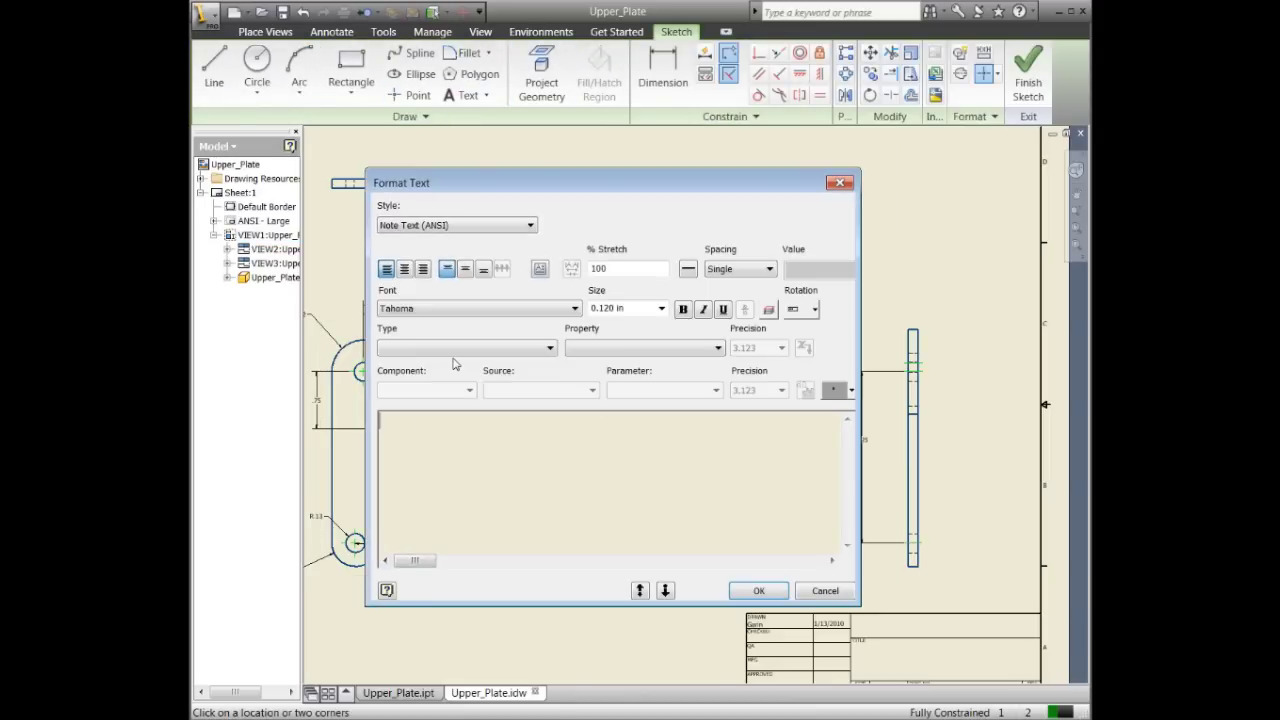
pyautogui.write('ACME')
pyautogui.moveTo(440, 420); pyautogui.dragTo(312, 412)
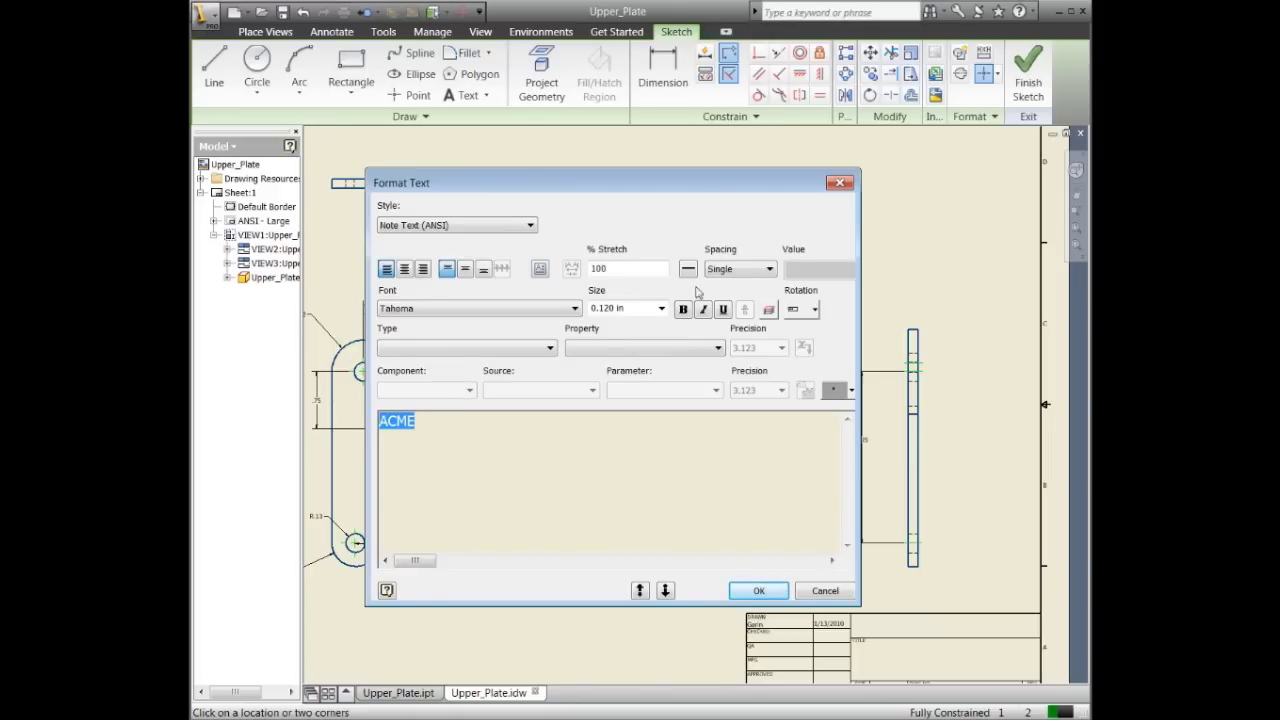
pyautogui.click(661, 309)
pyautogui.click(624, 357)
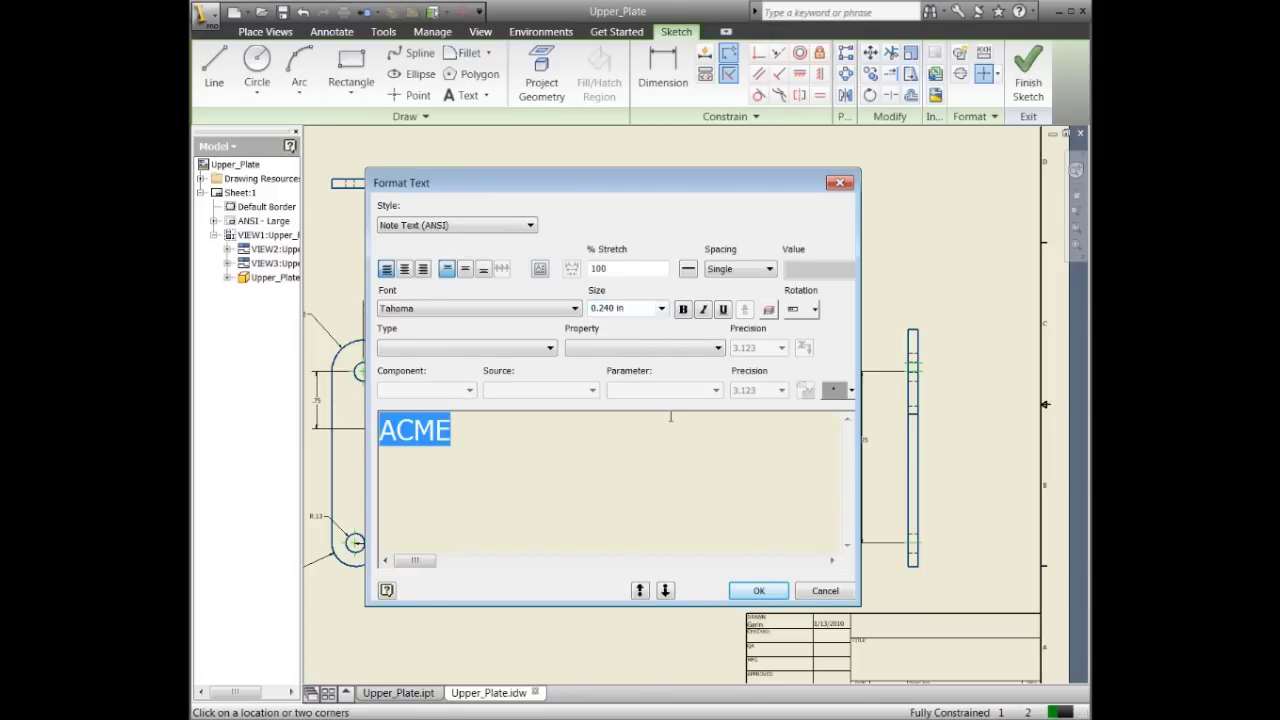
pyautogui.click(759, 591)
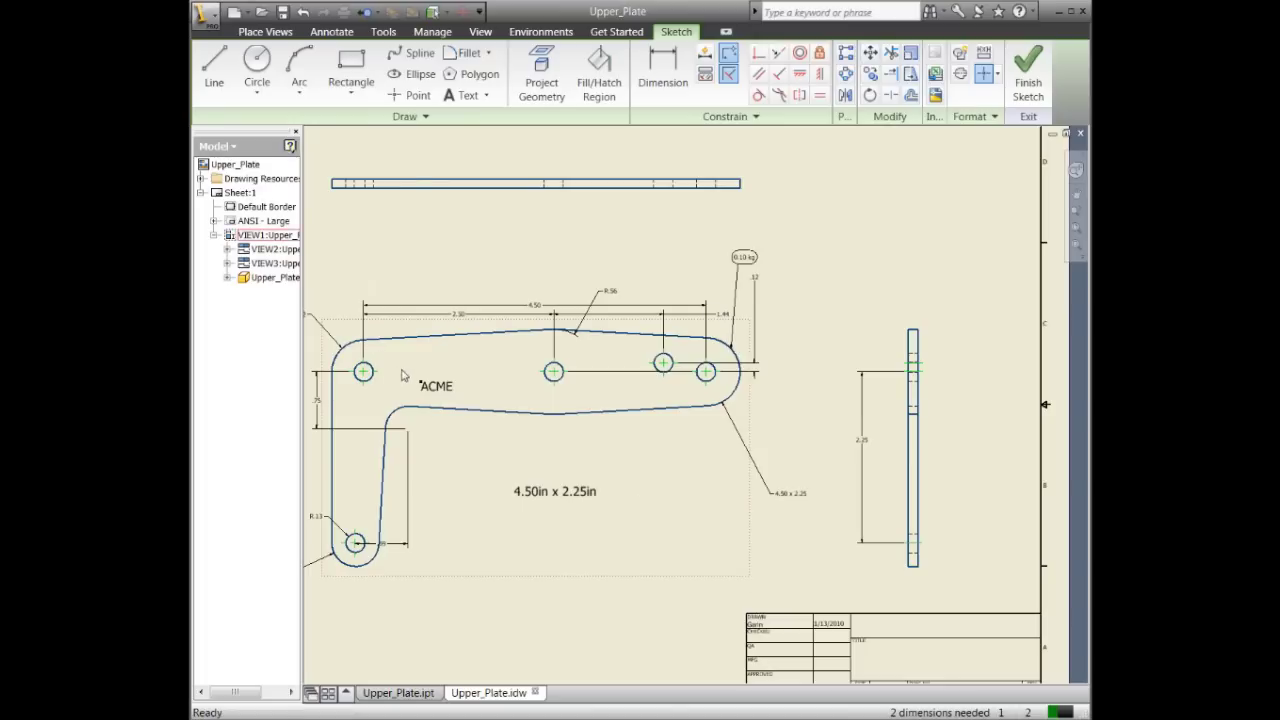
# Nudge ACME into place, finish the sketch, and drag VIEW1 to confirm the text moves with it
pyautogui.moveTo(420, 388)
pyautogui.mouseDown()
pyautogui.moveTo(412, 357)
pyautogui.moveTo(418, 376)
pyautogui.mouseUp()
pyautogui.click(1028, 78)
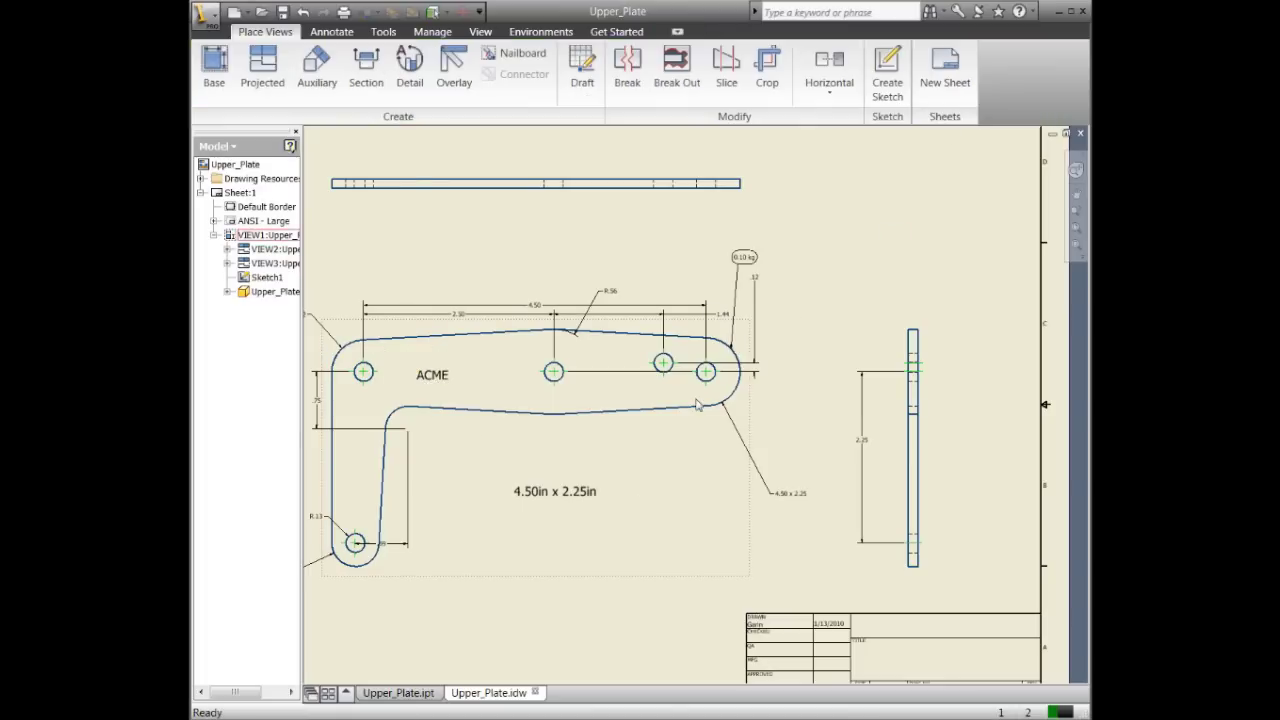
pyautogui.moveTo(430, 376)
pyautogui.mouseDown()
pyautogui.moveTo(463, 369)
pyautogui.moveTo(426, 377)
pyautogui.mouseUp()
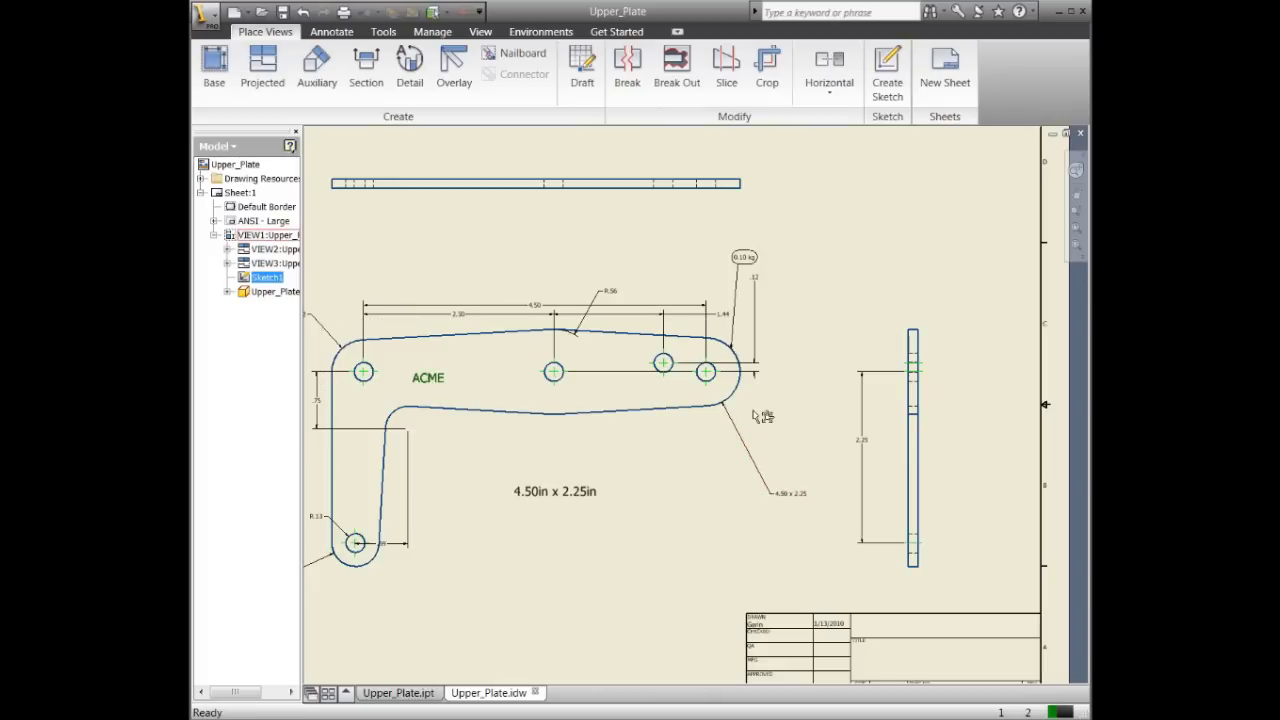
pyautogui.moveTo(752, 416)
pyautogui.mouseDown()
pyautogui.moveTo(810, 418)
pyautogui.moveTo(758, 428)
pyautogui.mouseUp()
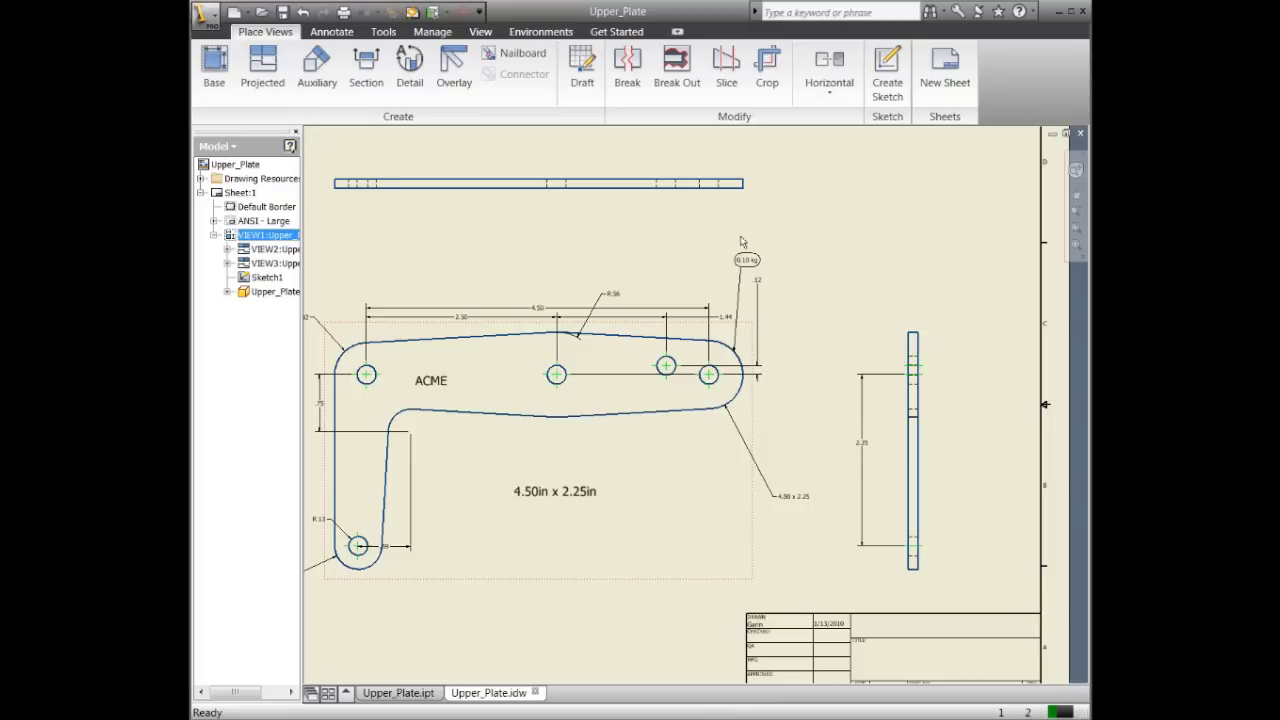
# Reopen the ACME sketch and draw a circle to its right and a small rectangle above it
pyautogui.doubleClick(265, 277)
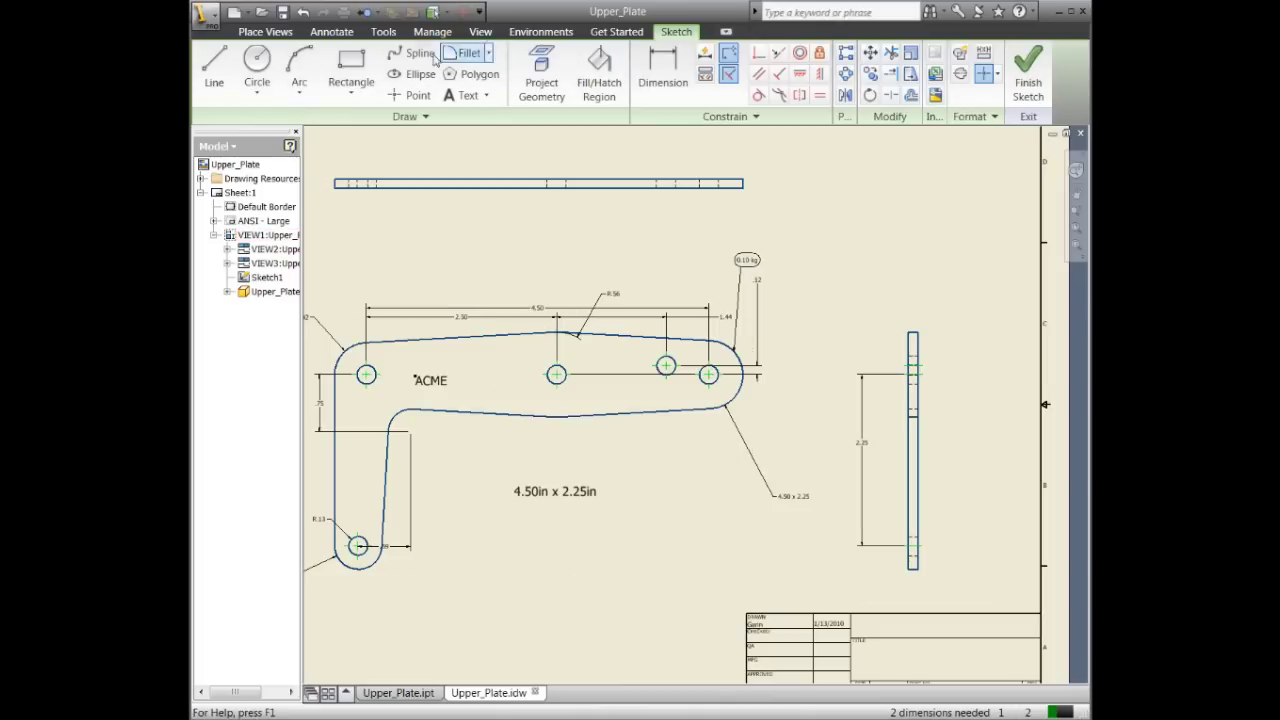
pyautogui.click(257, 68)
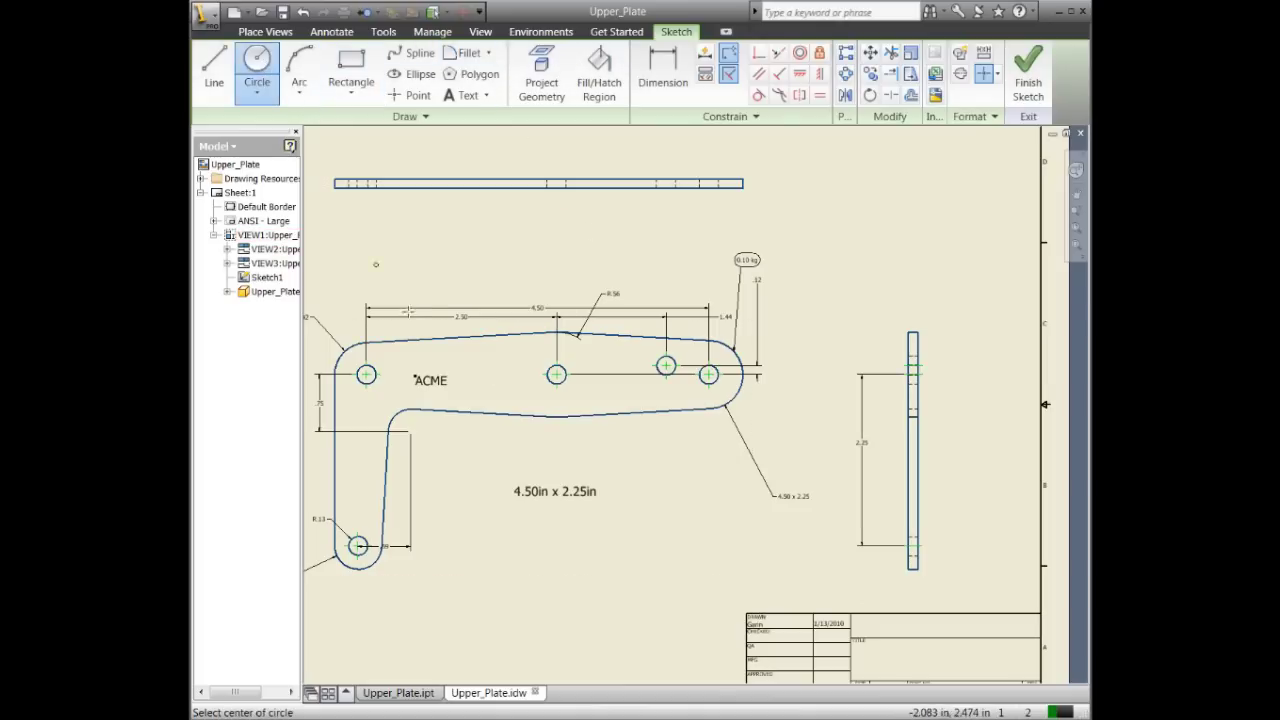
pyautogui.click(488, 364)
pyautogui.click(474, 350)
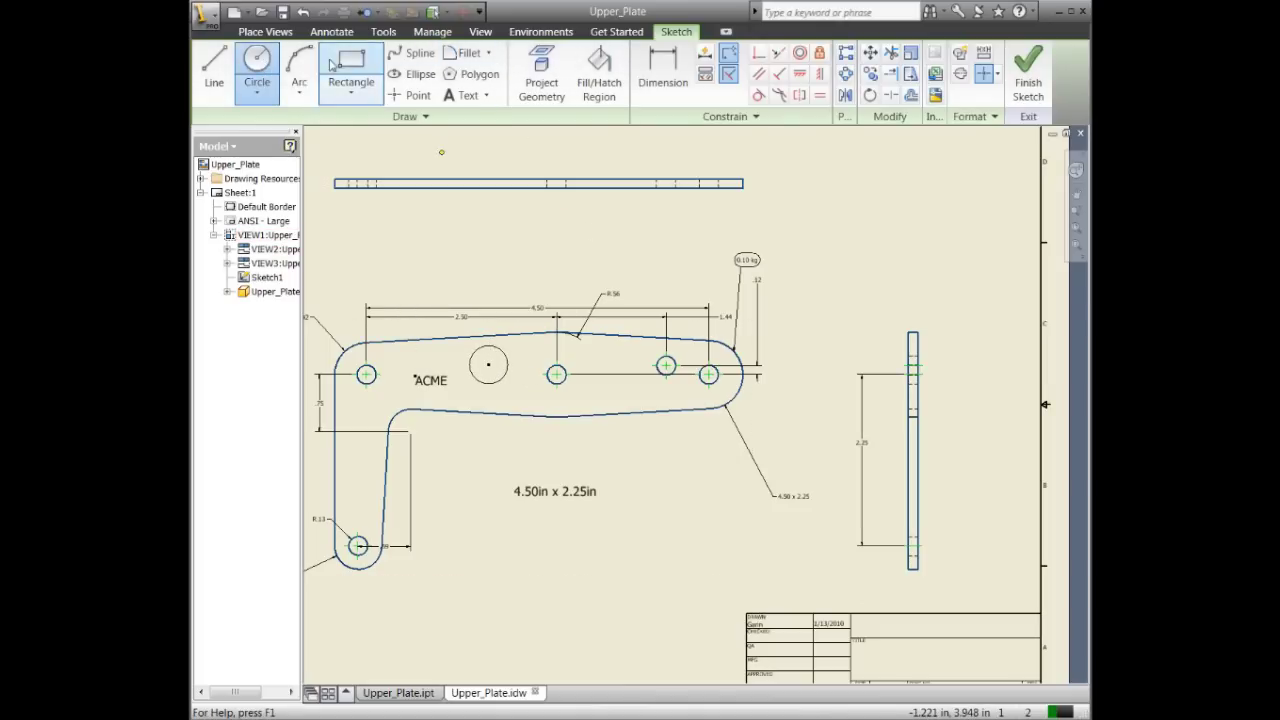
pyautogui.click(351, 68)
pyautogui.click(407, 358)
pyautogui.click(440, 364)
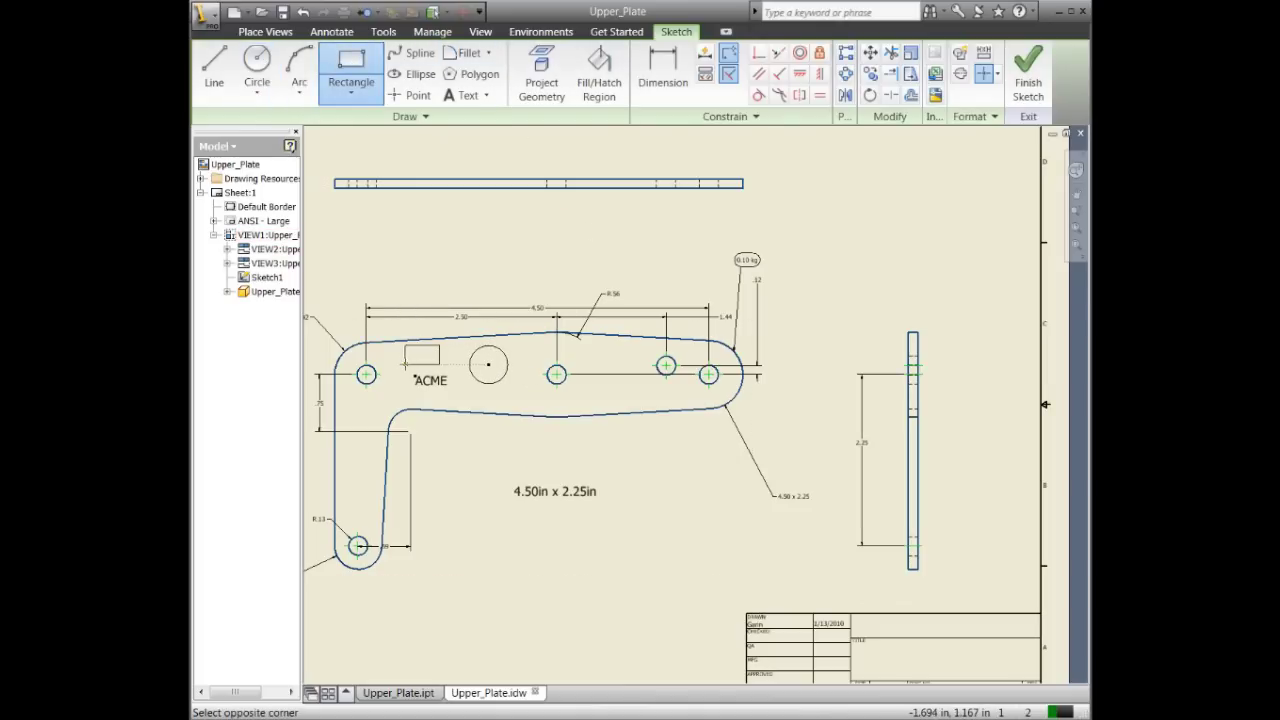
pyautogui.click(558, 76)
# Fill the small rectangle with solid black color
pyautogui.click(599, 72)
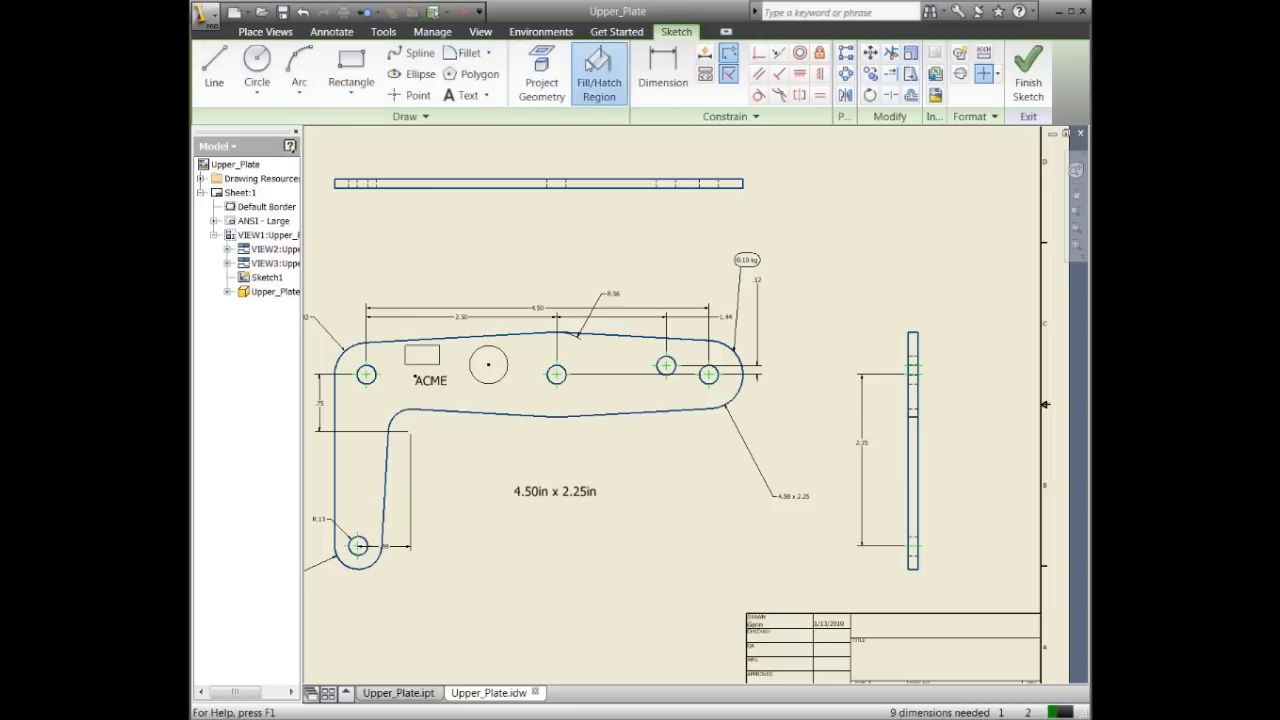
pyautogui.click(422, 355)
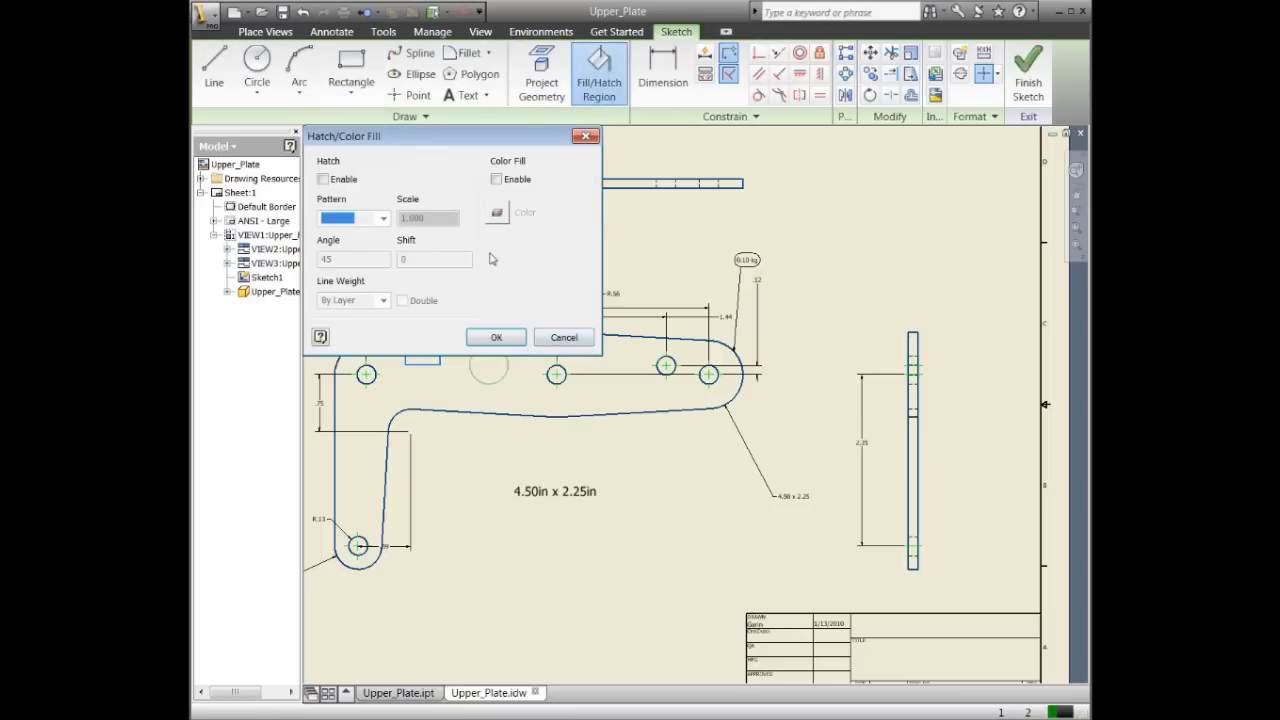
pyautogui.click(498, 211)
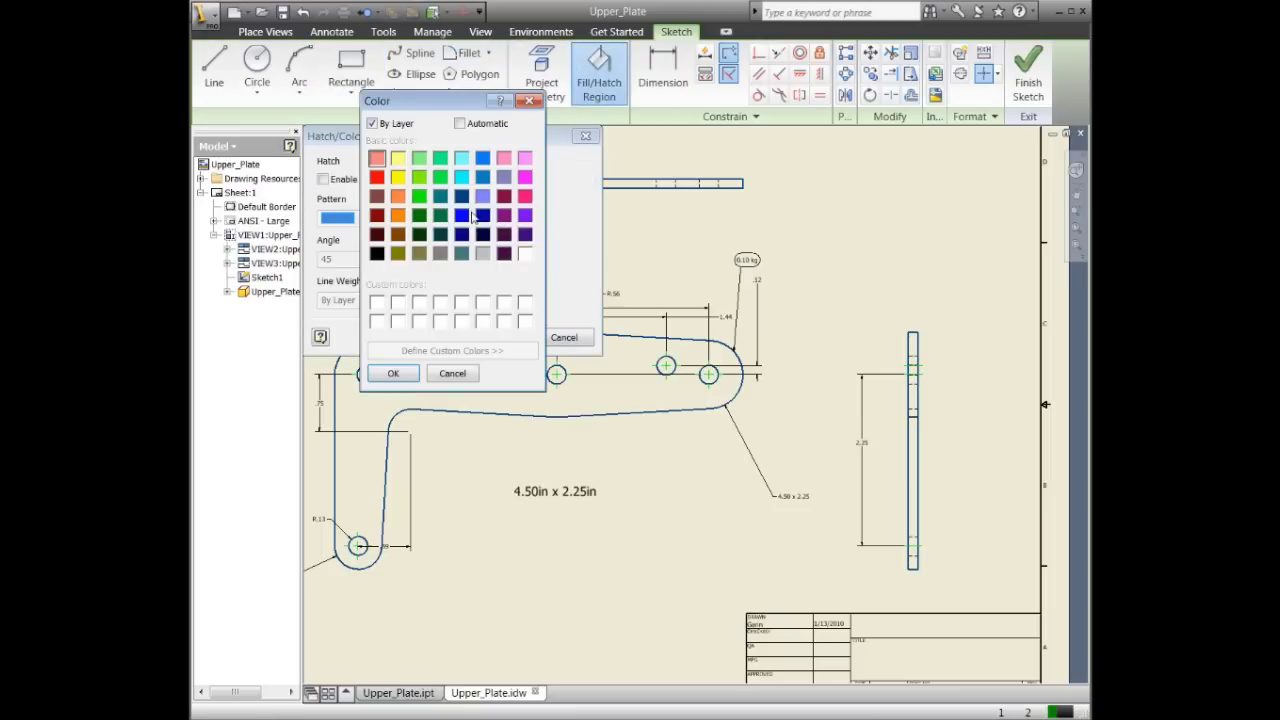
pyautogui.click(376, 253)
pyautogui.click(393, 373)
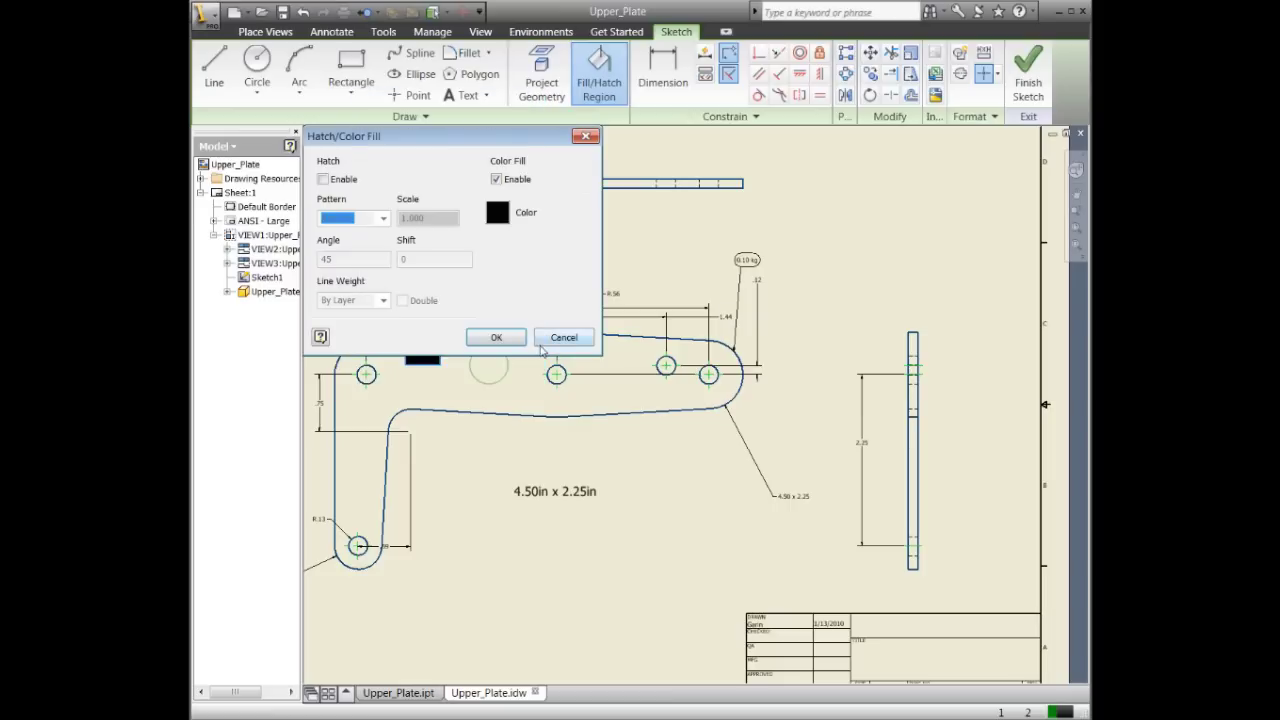
pyautogui.press('Return')
pyautogui.rightClick(515, 281)
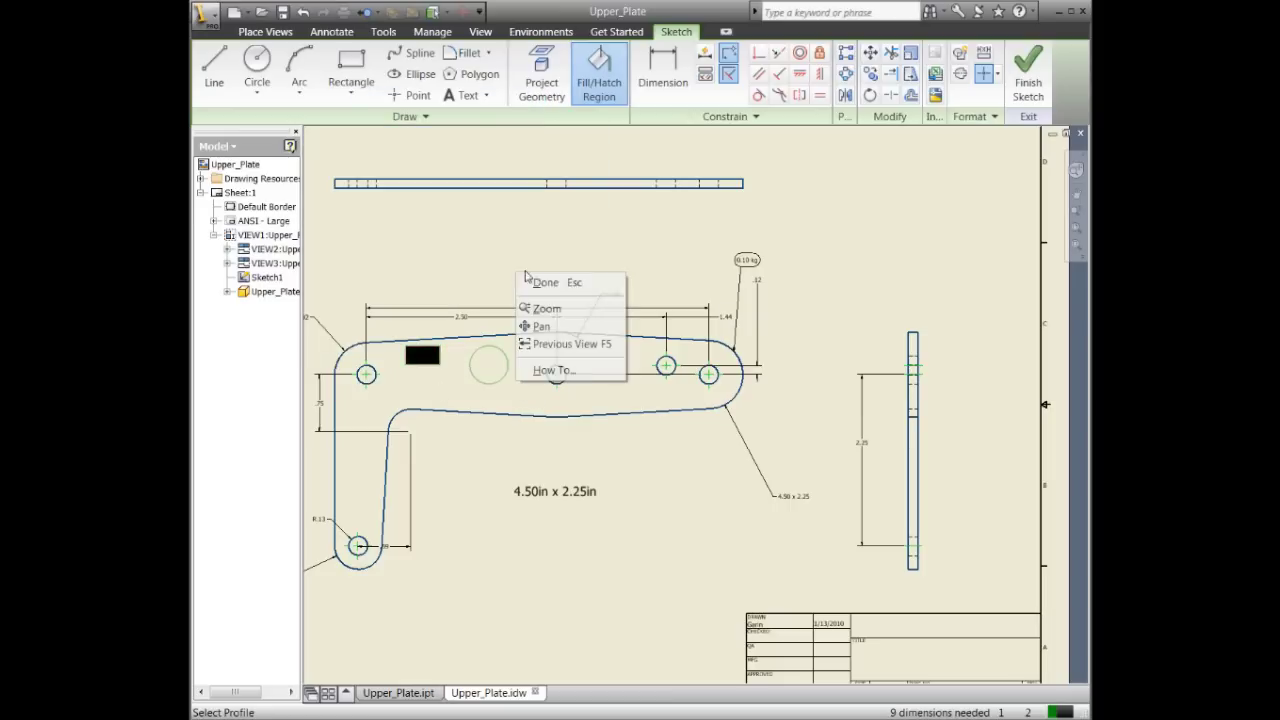
pyautogui.click(537, 284)
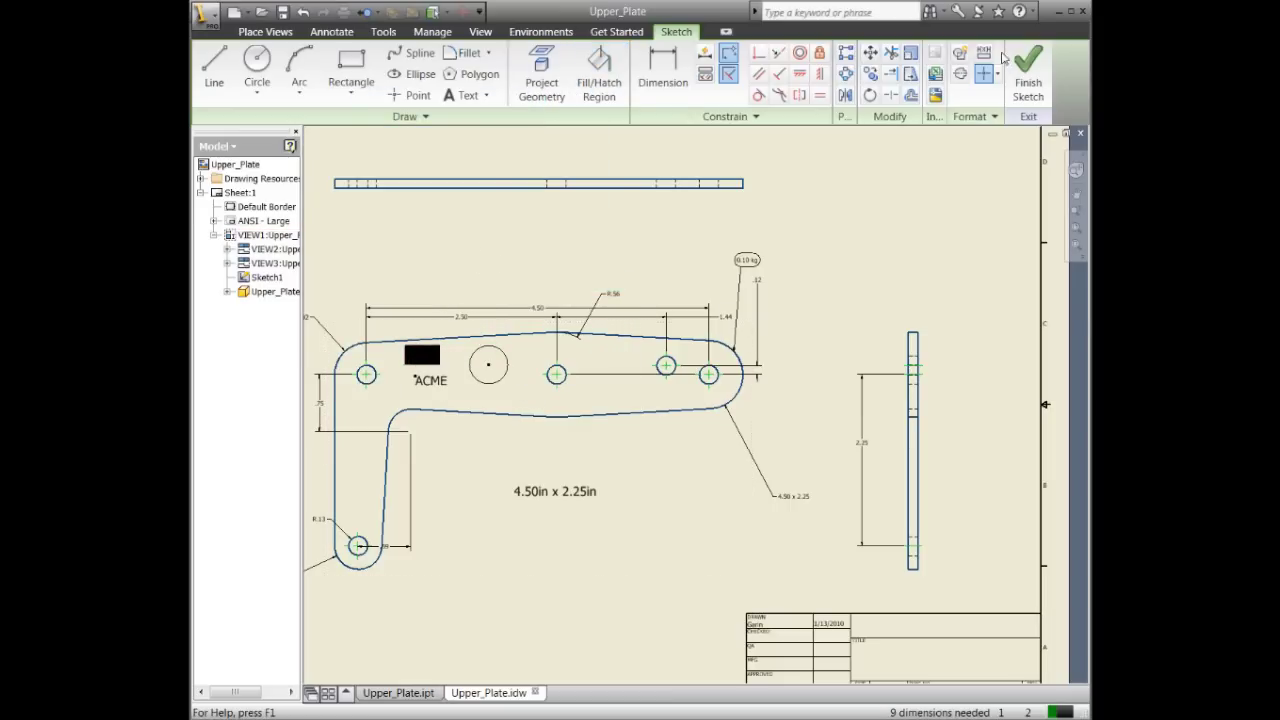
# Finish the sketch, shift VIEW1, then reopen Sketch1 and nudge the circle slightly lower and right
pyautogui.click(1028, 72)
pyautogui.moveTo(762, 420)
pyautogui.mouseDown()
pyautogui.moveTo(803, 416)
pyautogui.moveTo(759, 422)
pyautogui.mouseUp()
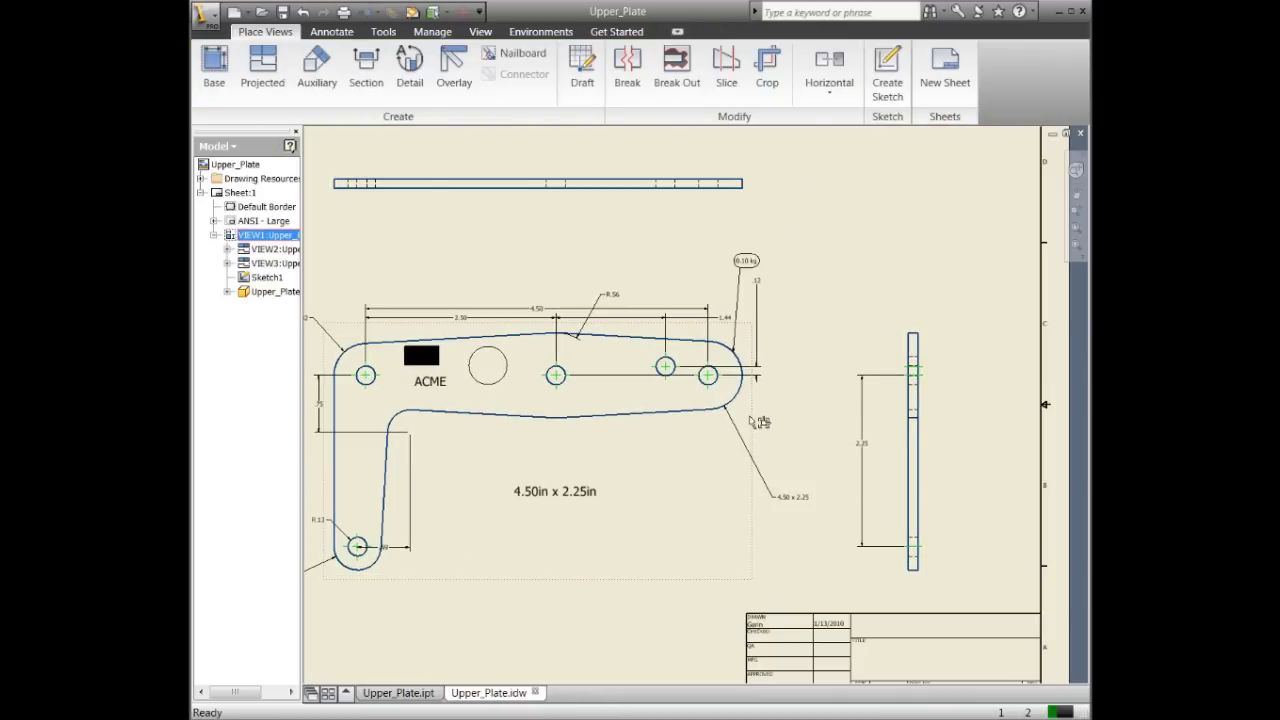
pyautogui.doubleClick(263, 279)
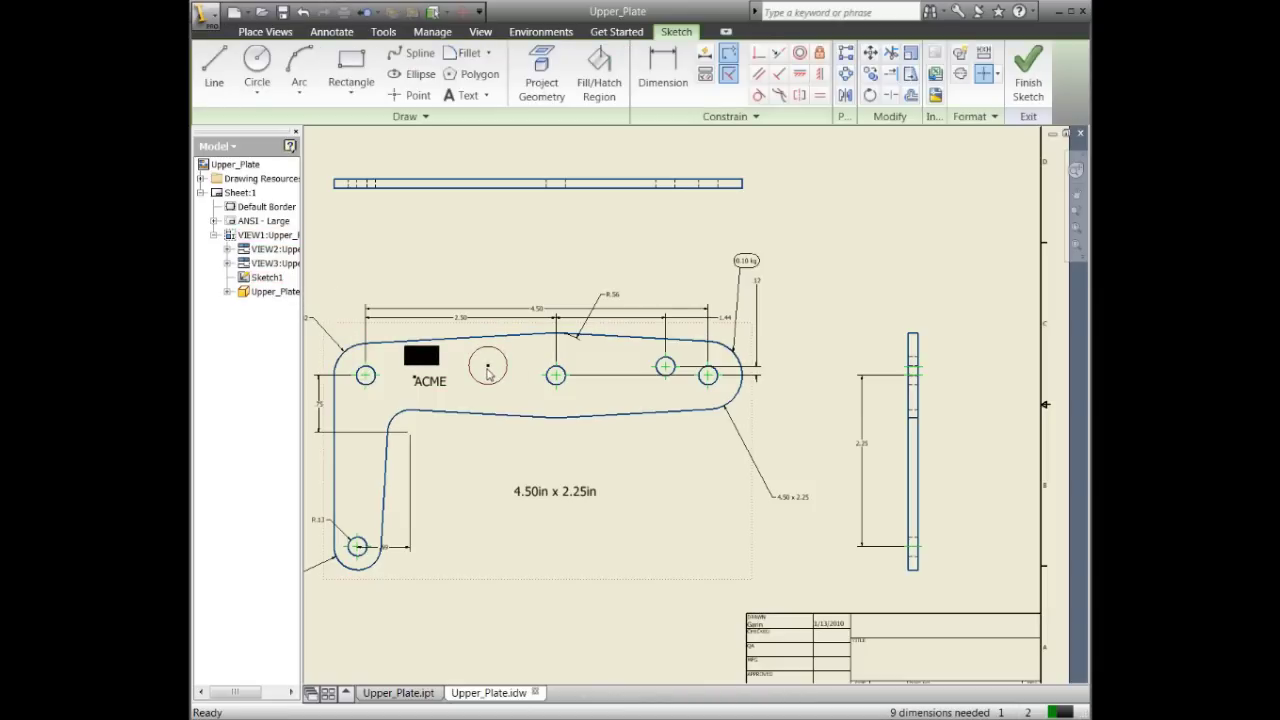
pyautogui.moveTo(490, 370); pyautogui.dragTo(495, 381)
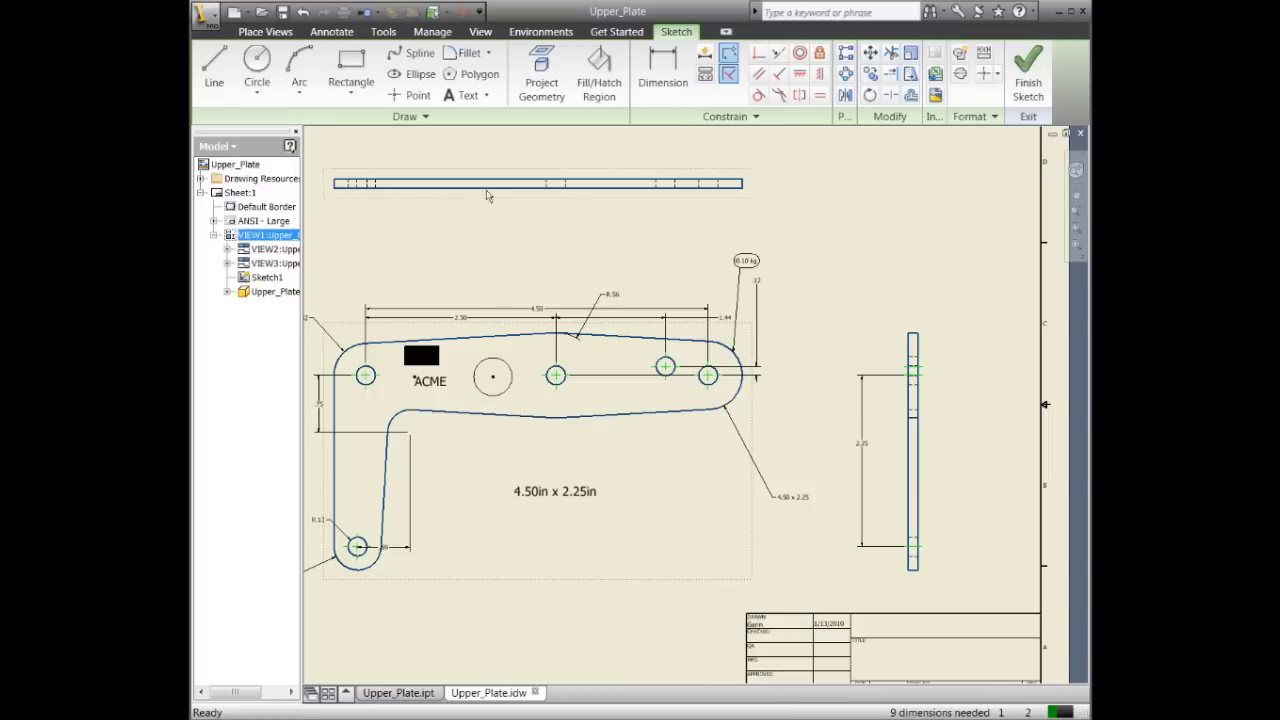
# Project the plate's model edges, then dimension the circle centre 2.000 from the plate's left edge
pyautogui.click(541, 75)
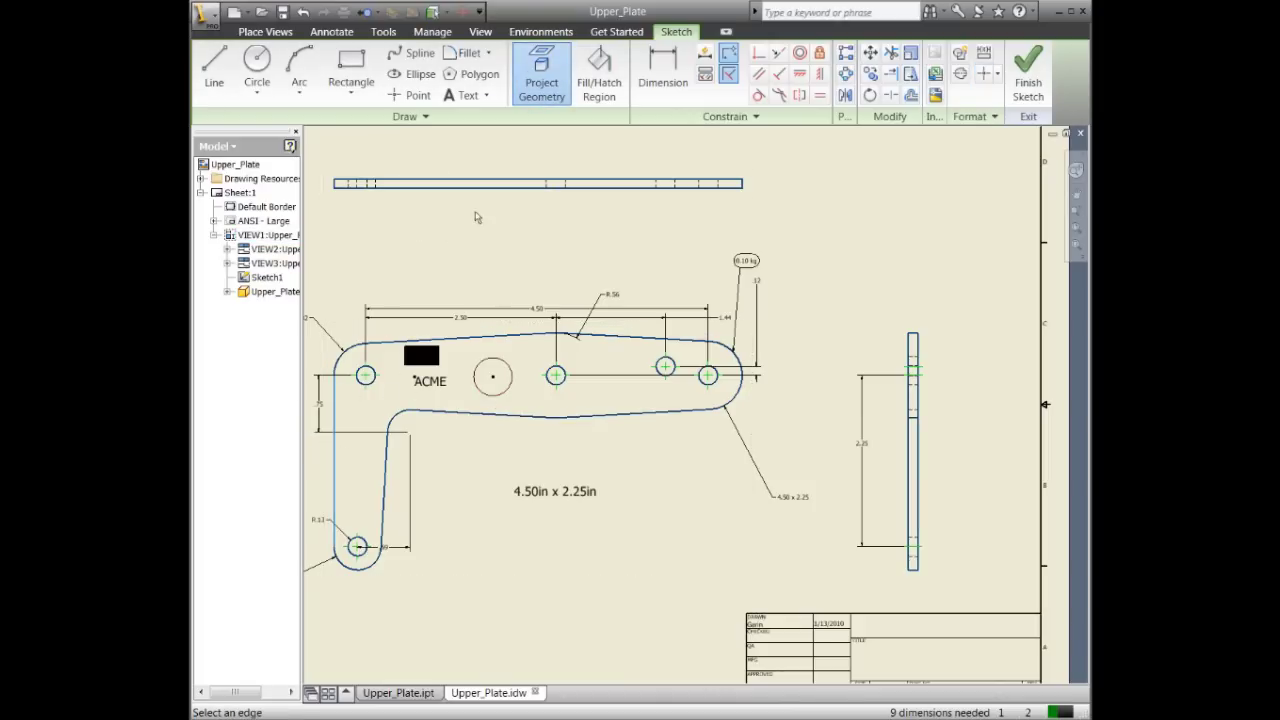
pyautogui.rightClick(489, 242)
pyautogui.click(510, 251)
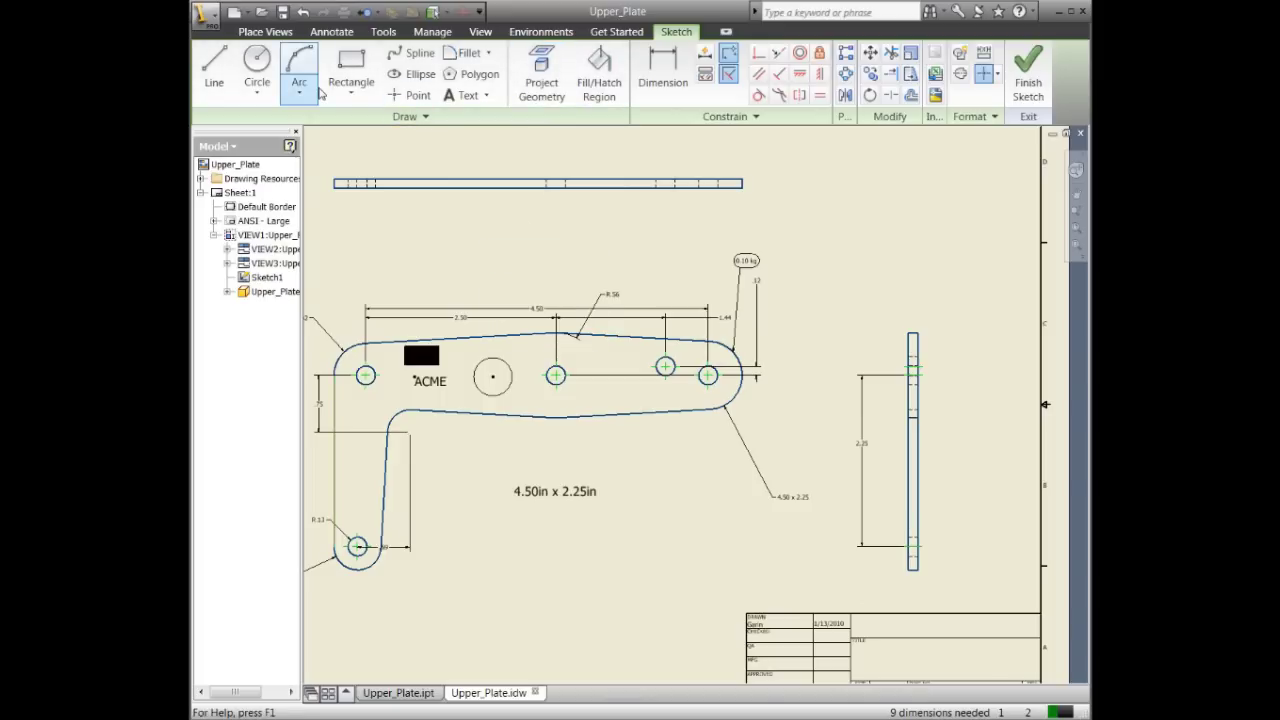
pyautogui.press('d')
pyautogui.click(337, 390)
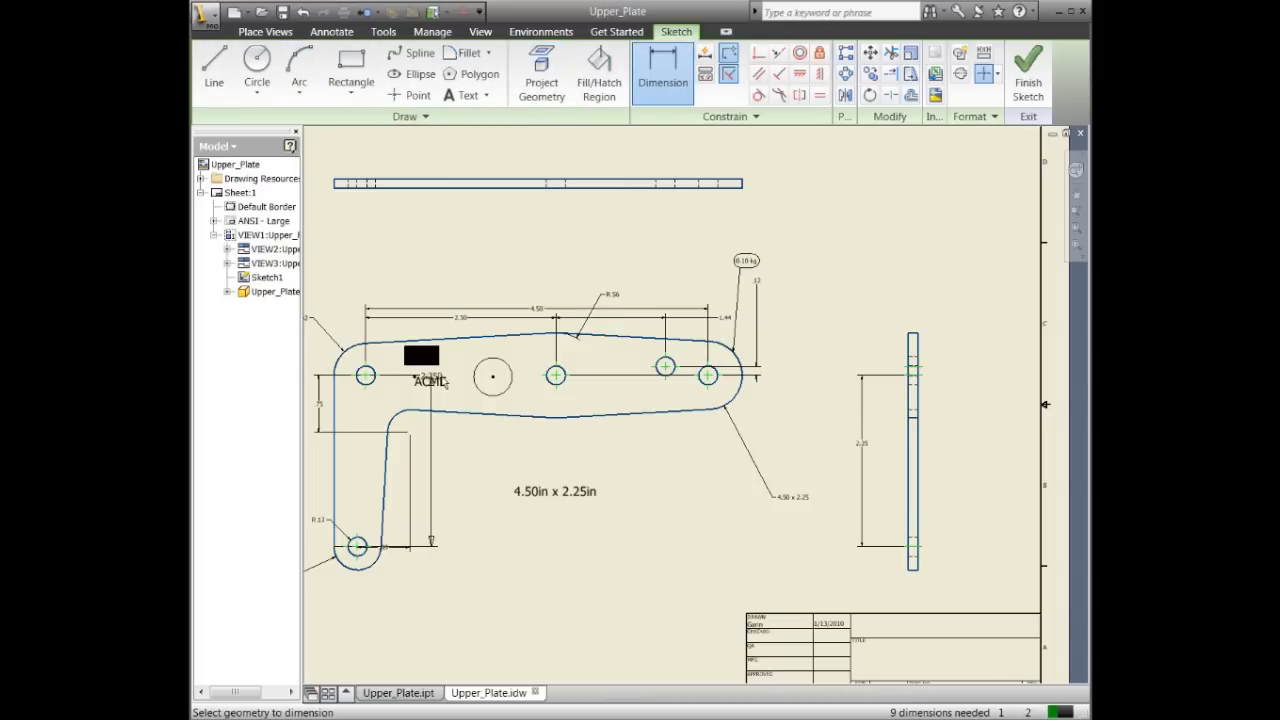
pyautogui.click(492, 376)
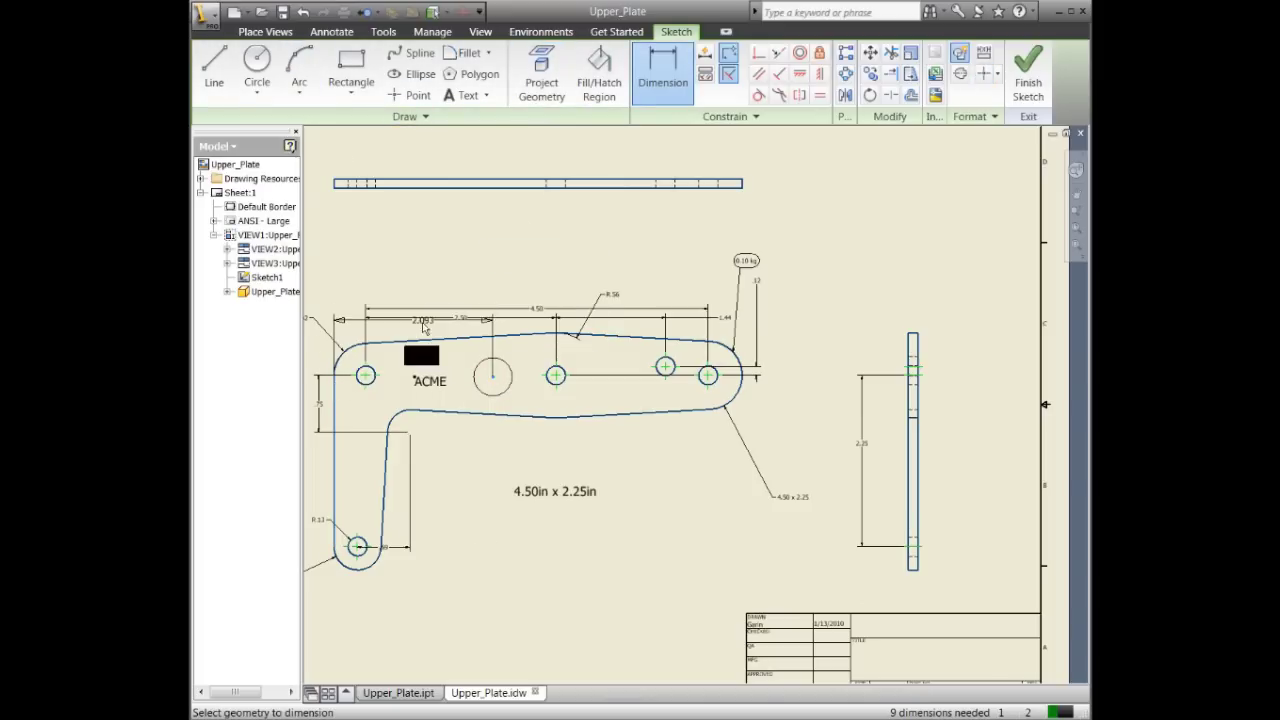
pyautogui.click(418, 332)
pyautogui.write('2.0932270')
pyautogui.press('Return')
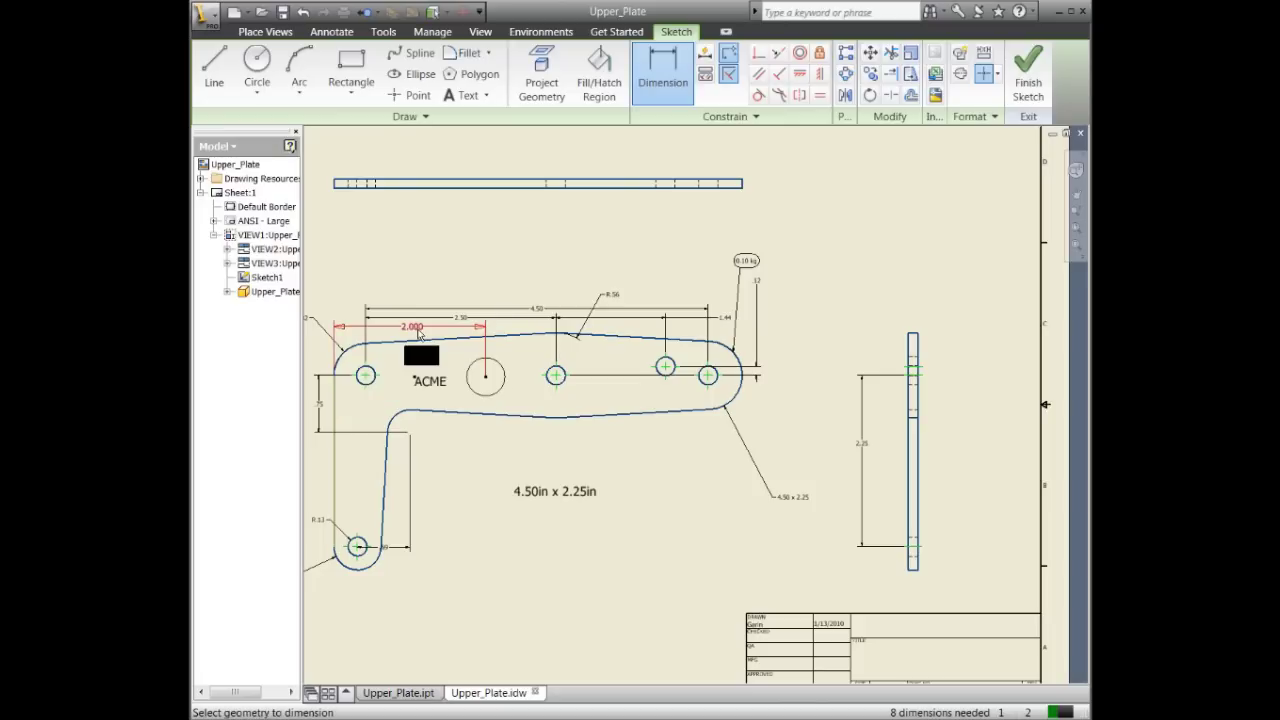
# Give the sketch circle a .500 diameter dimension
pyautogui.click(503, 370)
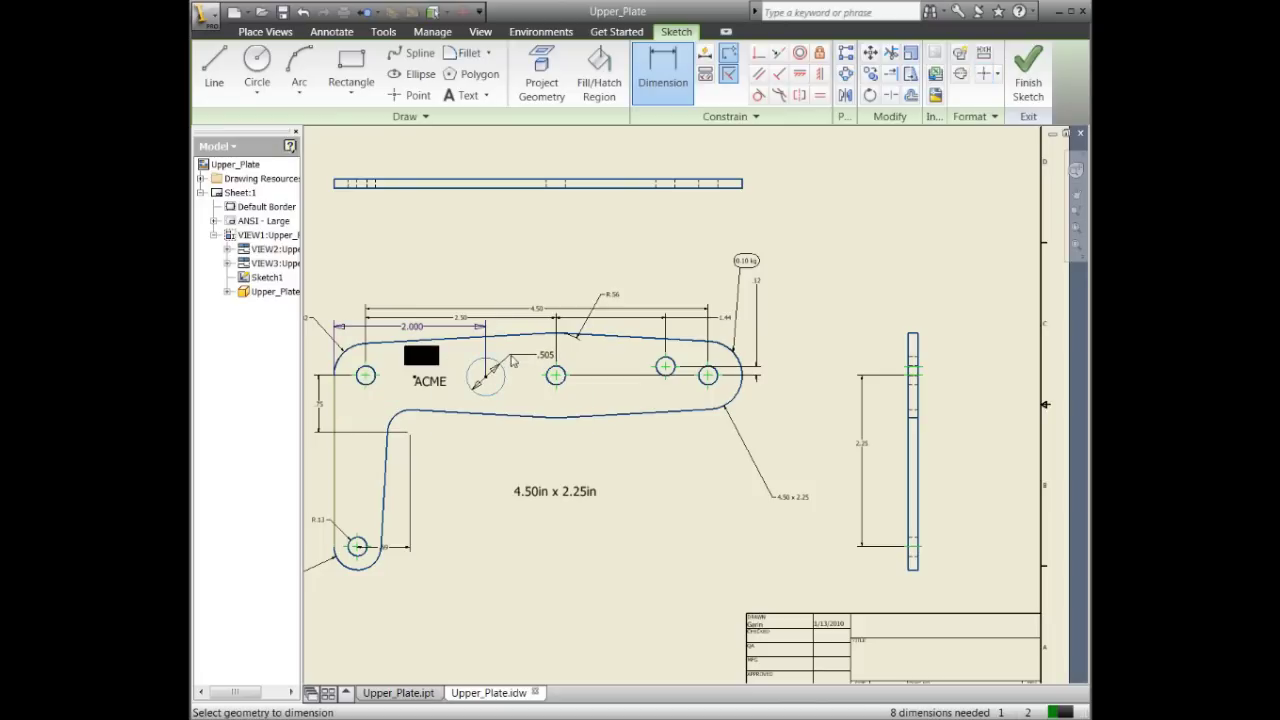
pyautogui.click(512, 360)
pyautogui.write('.5')
pyautogui.press('Return')
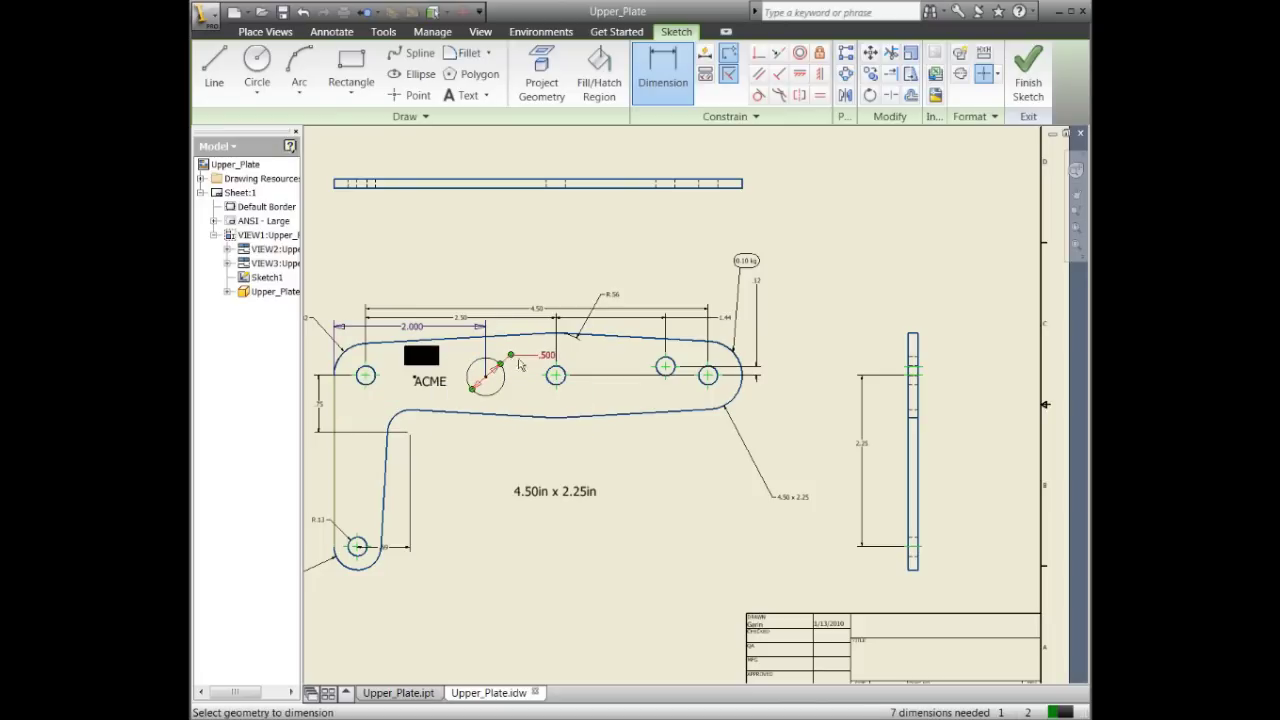
pyautogui.press('Escape')
pyautogui.press('d')
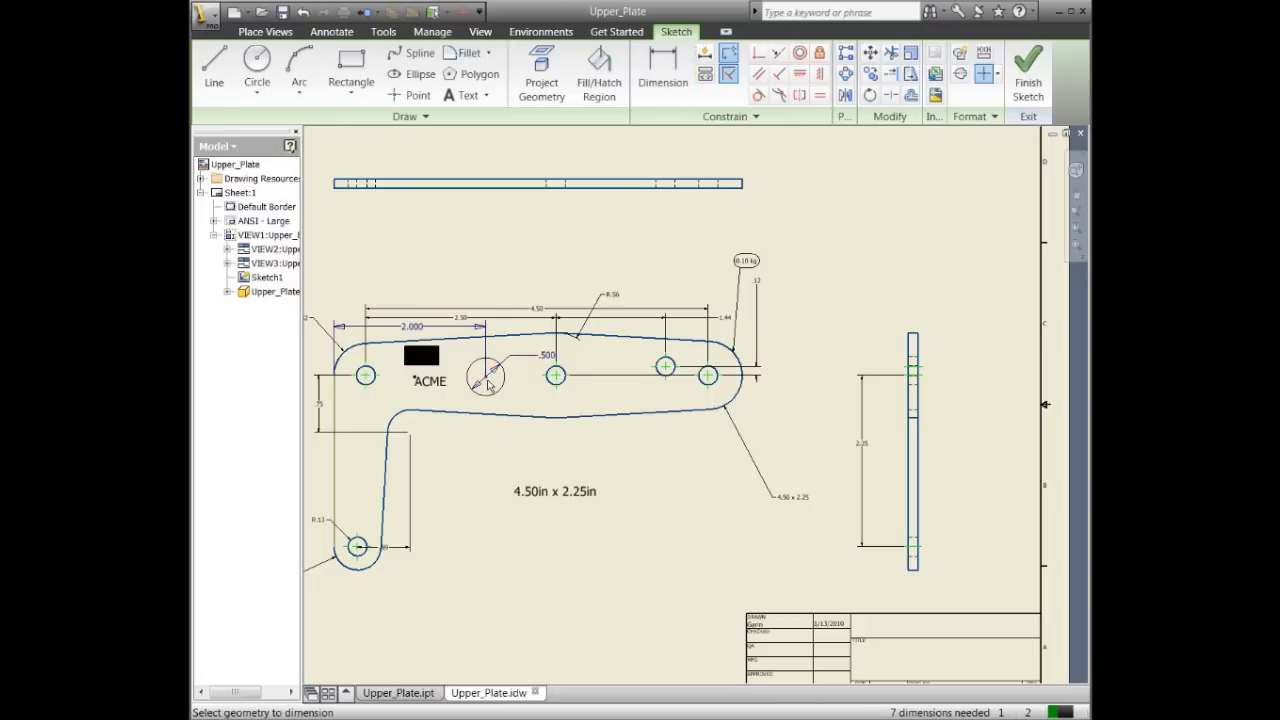
pyautogui.press('Escape')
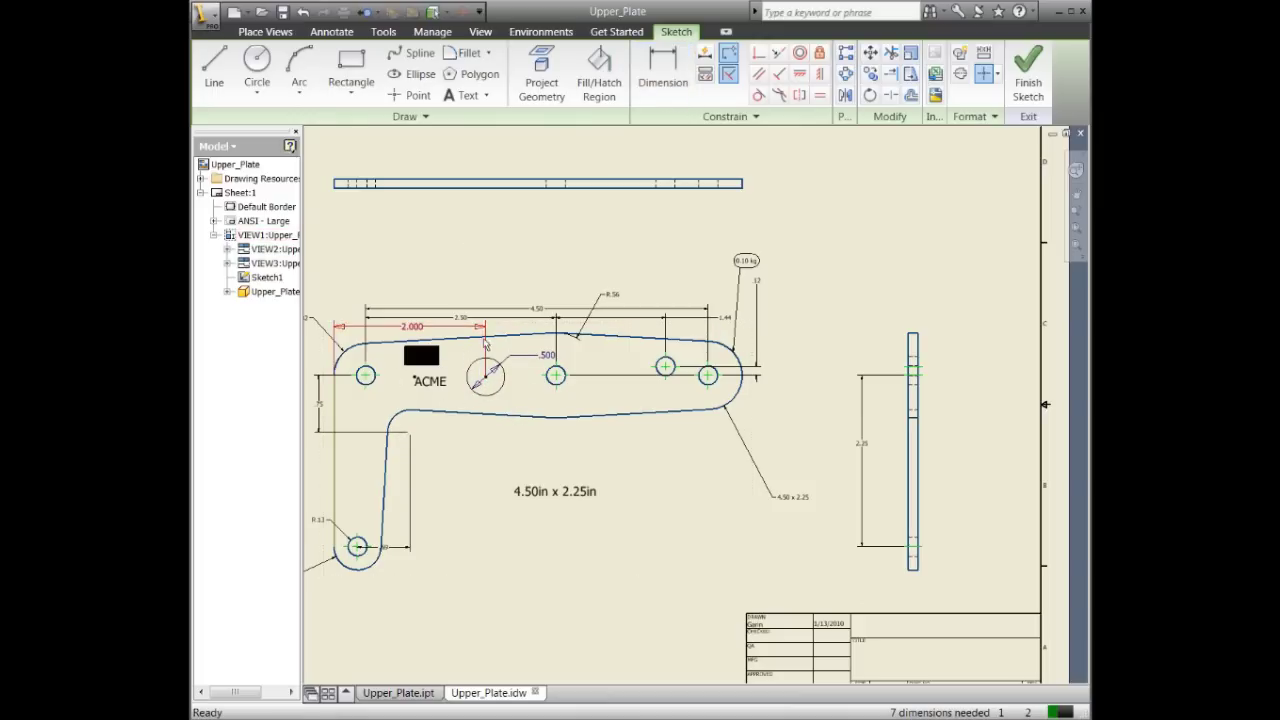
# Finish Sketch1 and shift VIEW1 slightly left, carrying the ACME text, rectangle and circle
pyautogui.click(1028, 72)
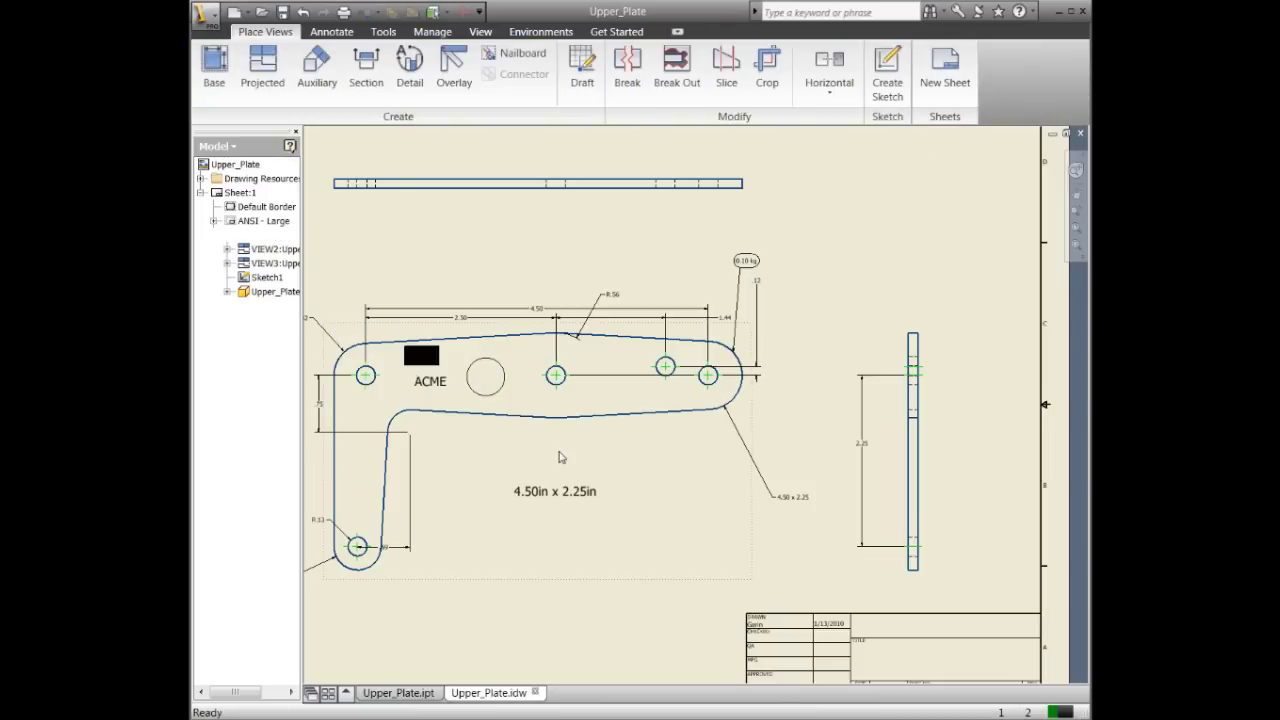
pyautogui.click(468, 392)
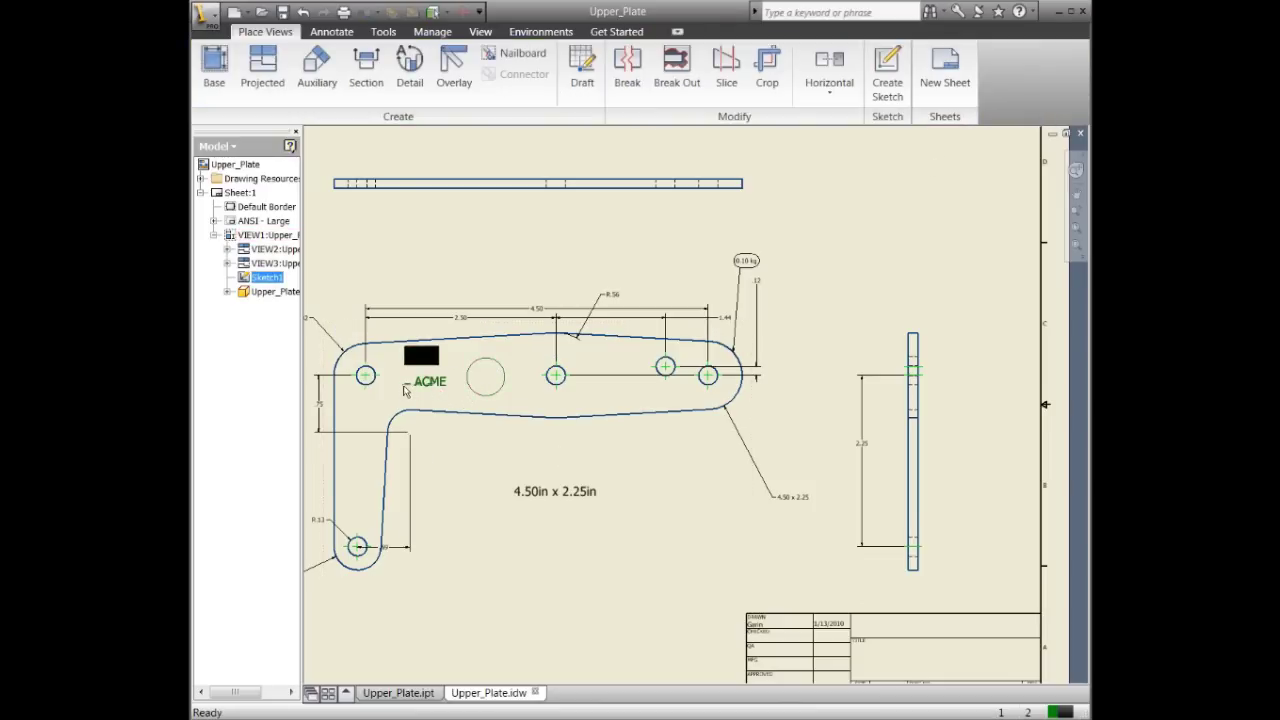
pyautogui.click(450, 397)
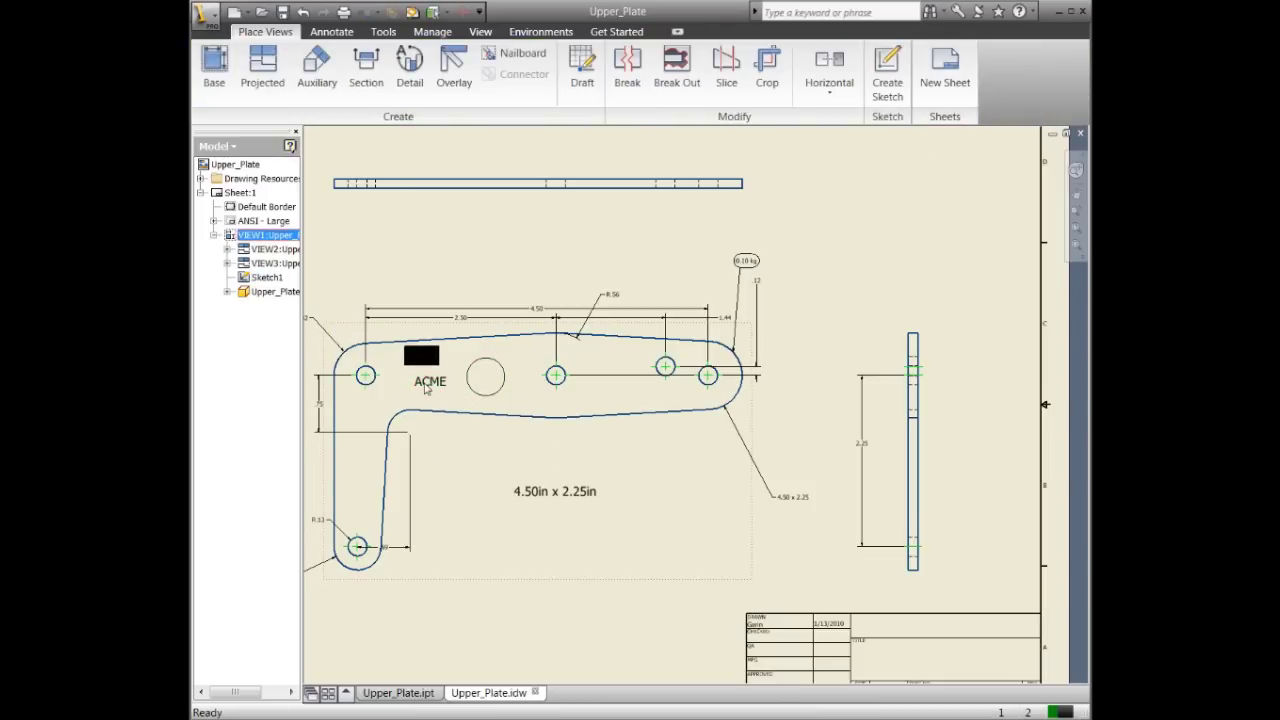
pyautogui.click(430, 388)
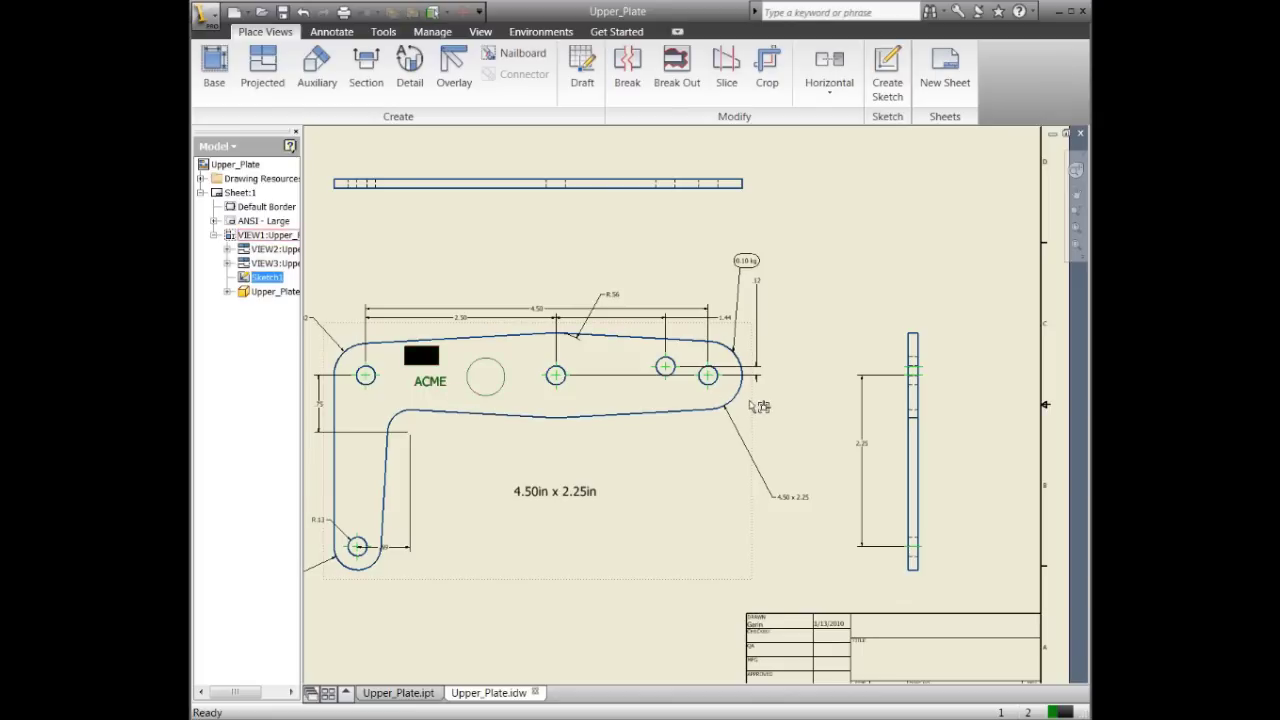
pyautogui.moveTo(760, 411)
pyautogui.mouseDown()
pyautogui.moveTo(797, 413)
pyautogui.moveTo(735, 412)
pyautogui.mouseUp()
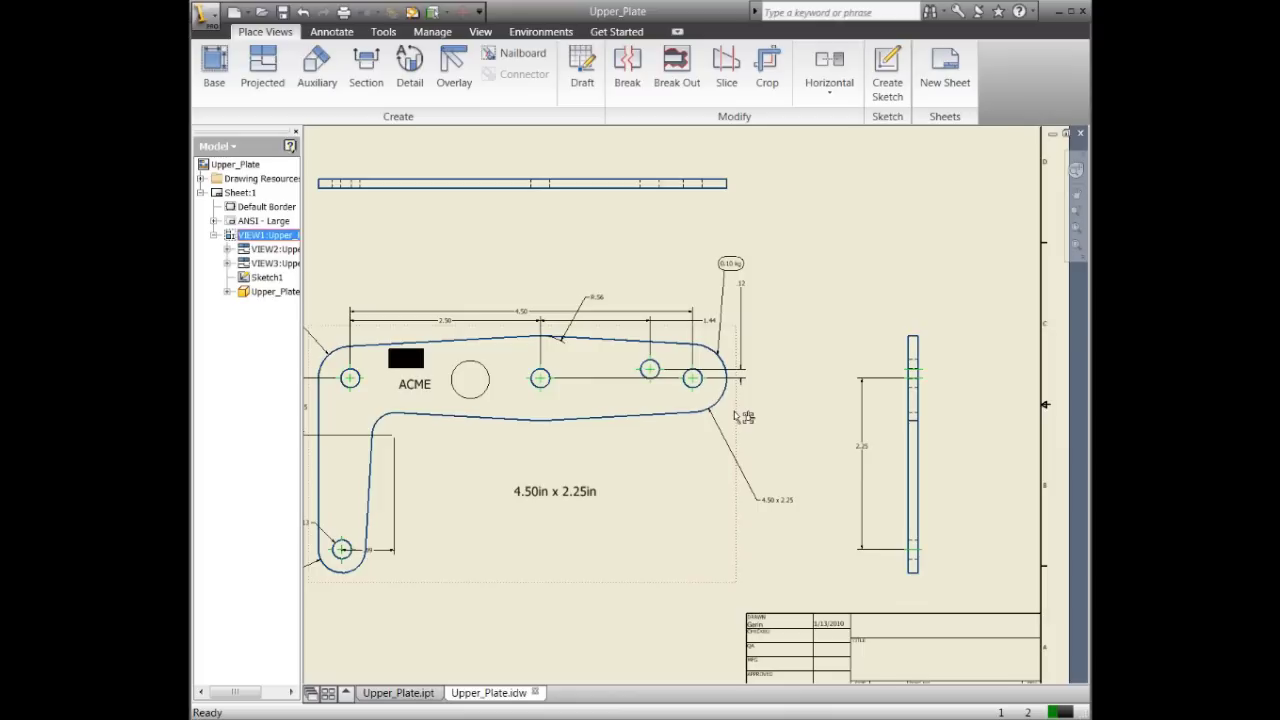
pyautogui.click(555, 491)
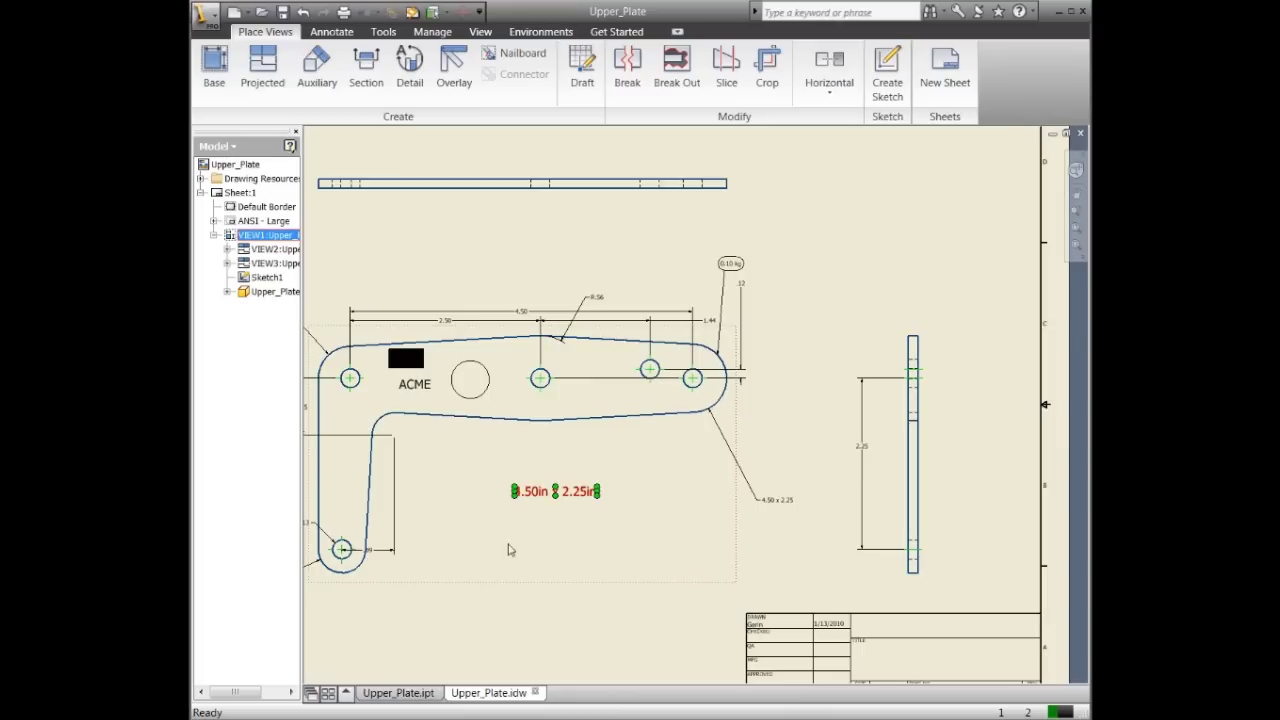